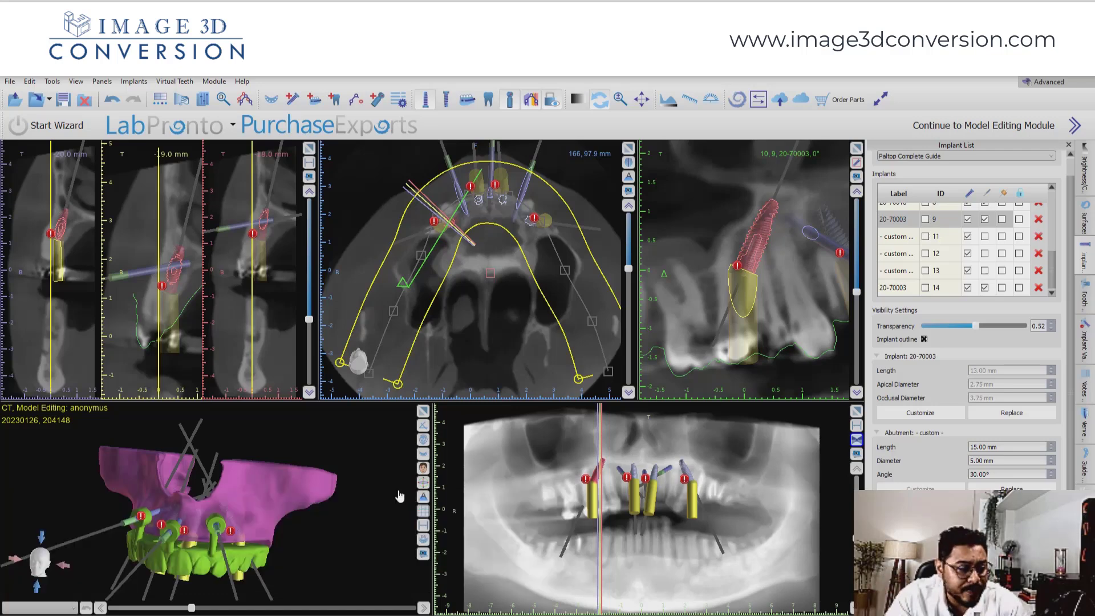
Step: Examine the 3D model of the upper jaw, surgical guide and implants from the front and the occlusal side
scroll(360, 509, up, 1)
drag(361, 513, 386, 502)
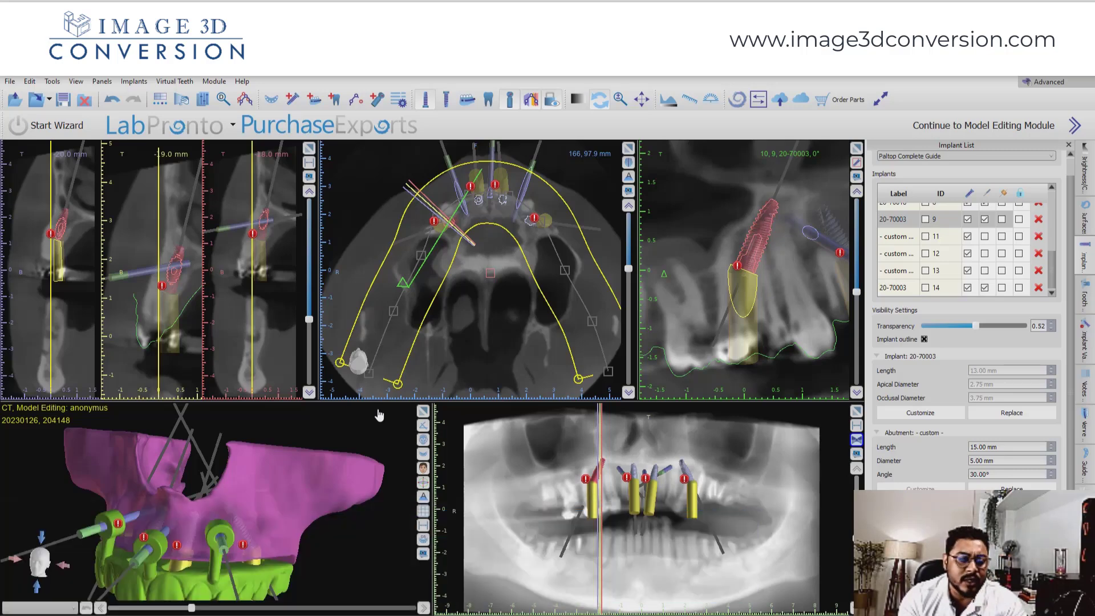
drag(365, 440, 358, 475)
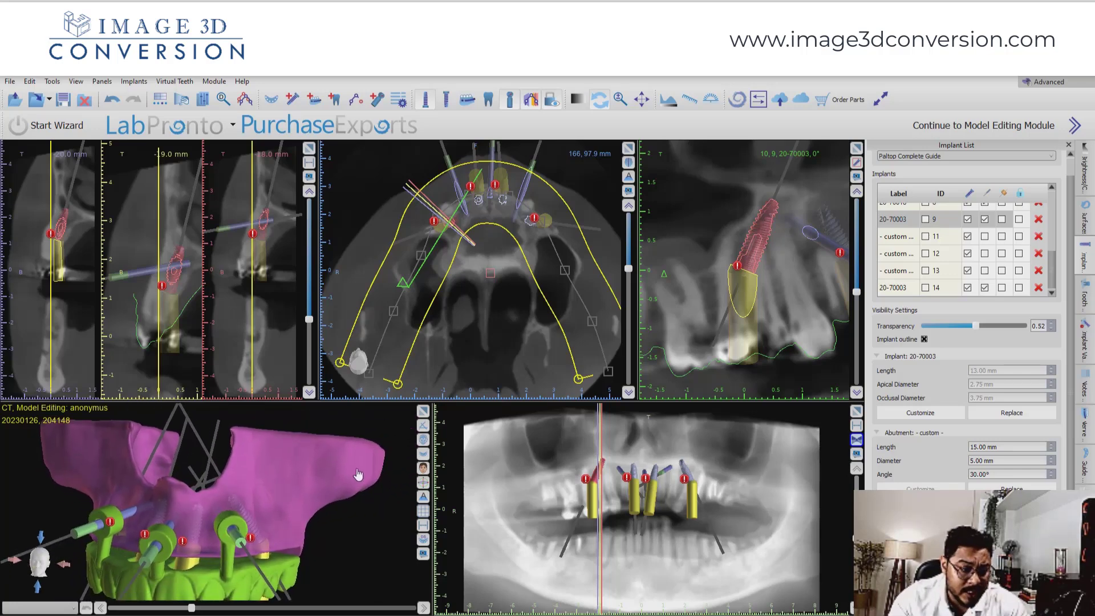
scroll(465, 496, up, 3)
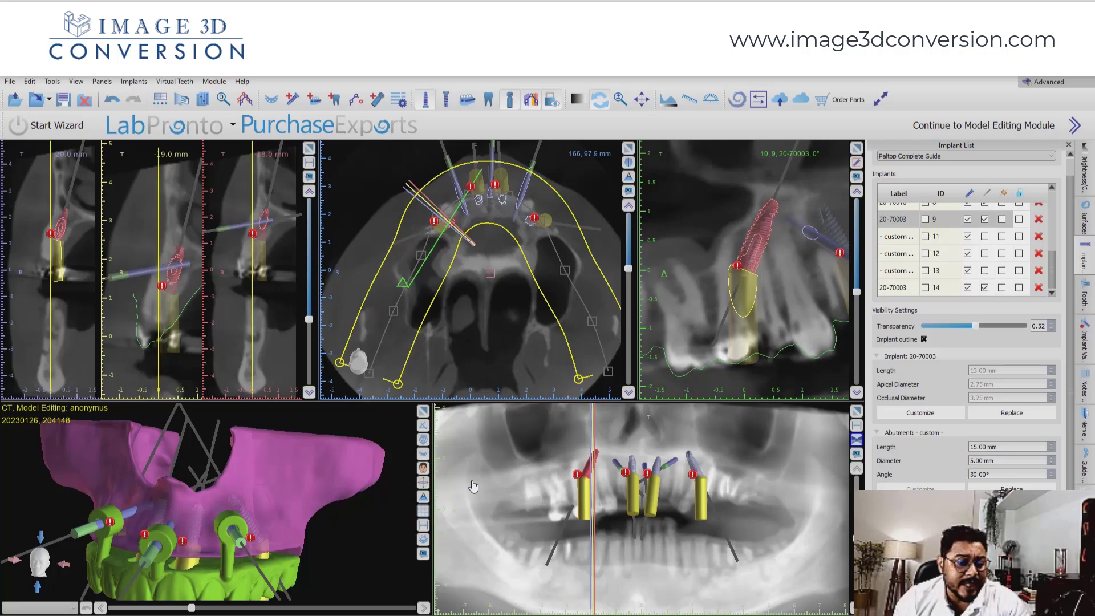
click(422, 410)
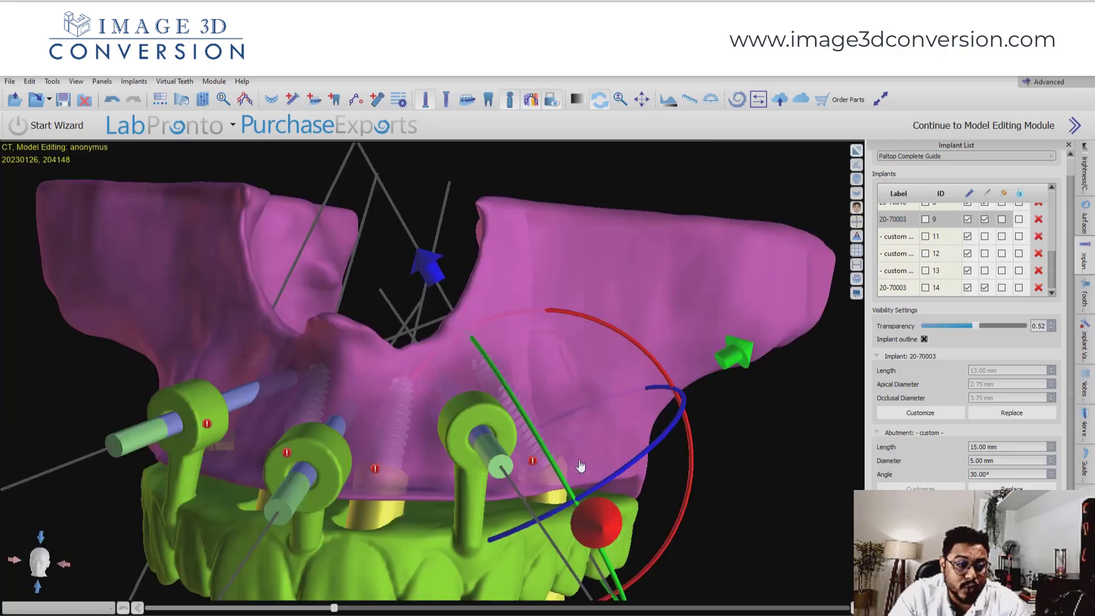
scroll(736, 470, down, 2)
drag(739, 511, 679, 399)
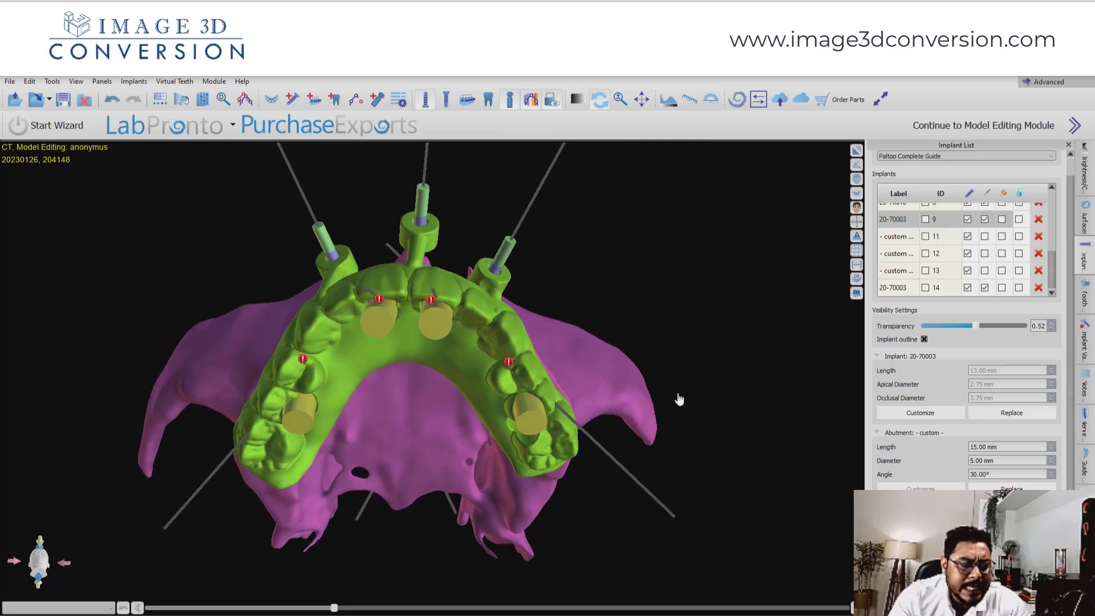
click(857, 150)
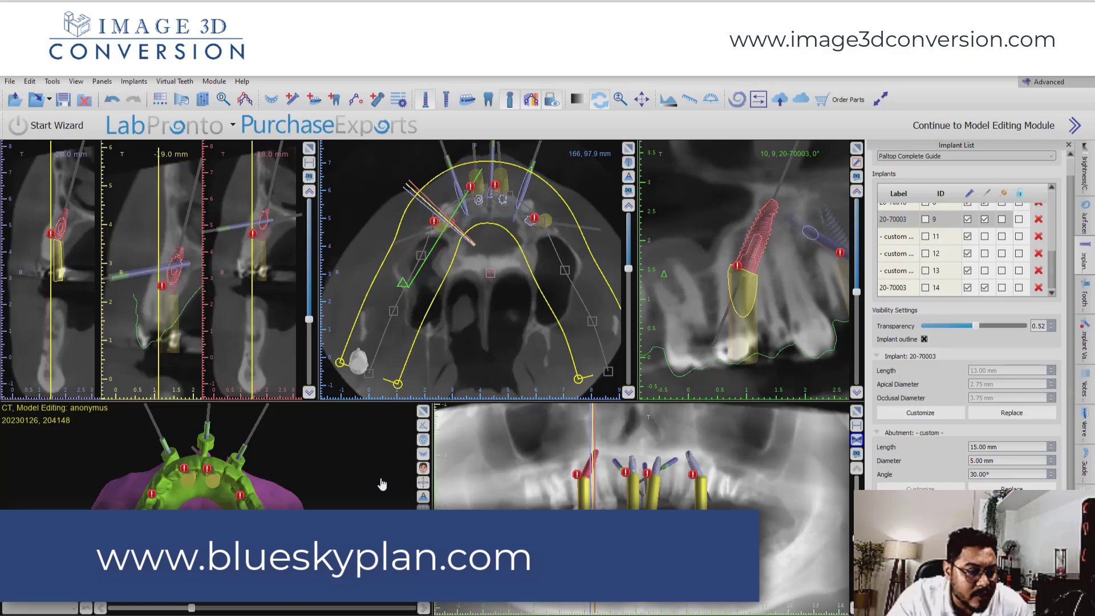
Step: Compare the implant and abutment positions in the 3D model and the panoramic view
scroll(379, 485, up, 3)
drag(355, 482, 346, 482)
scroll(453, 497, up, 3)
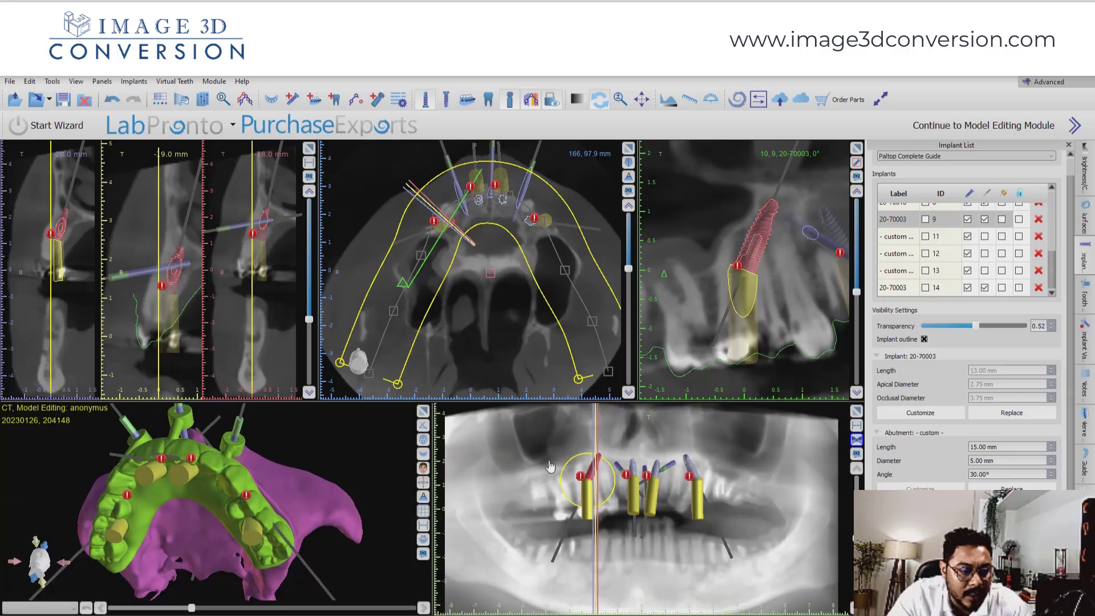
scroll(556, 485, down, 1)
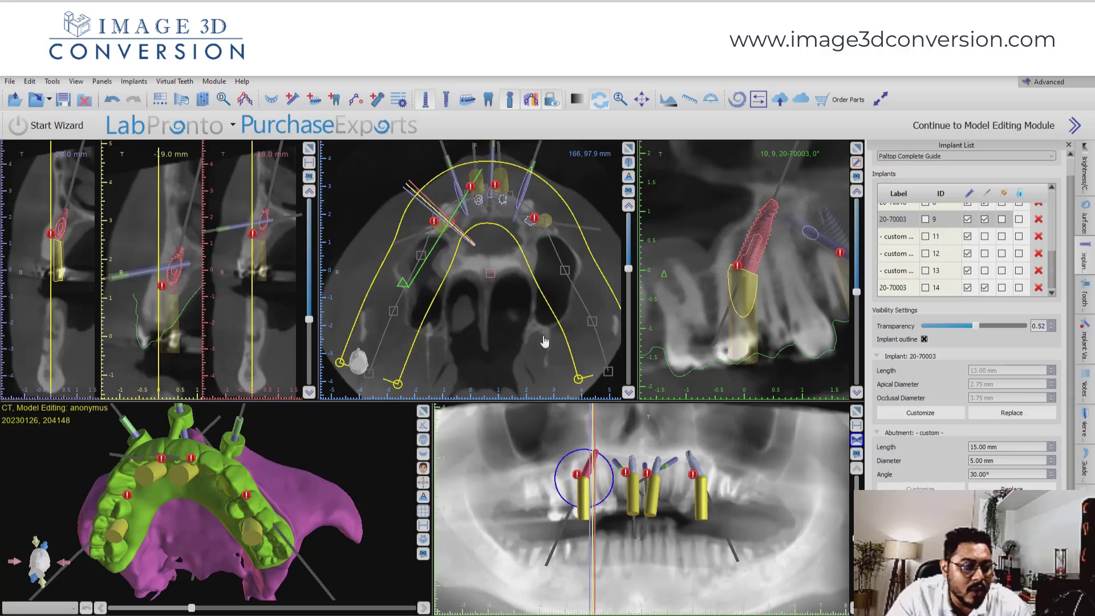
scroll(530, 513, up, 3)
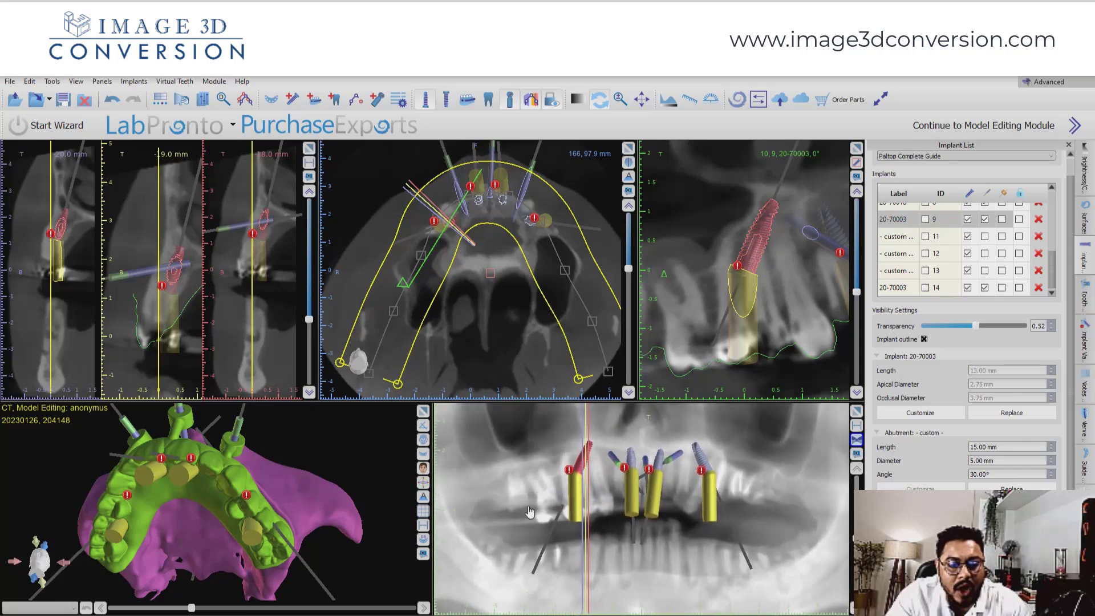
drag(342, 479, 351, 454)
Step: Examine implant 9 in the enlarged cross-sections and the enlarged tangential view
click(309, 147)
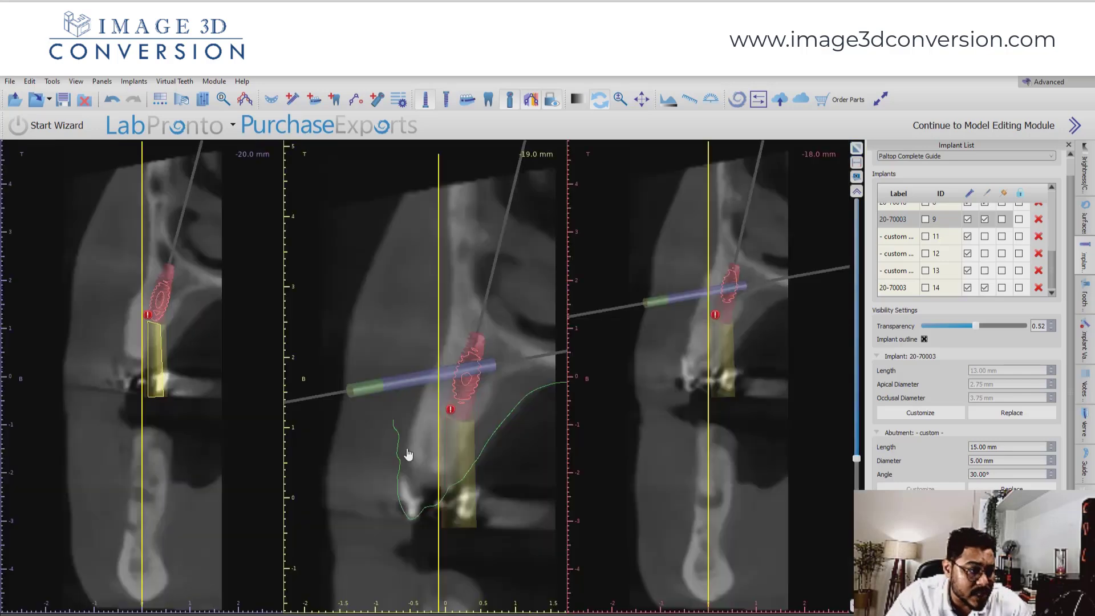
scroll(405, 448, down, 3)
click(857, 148)
click(856, 148)
right_drag(672, 437, 658, 356)
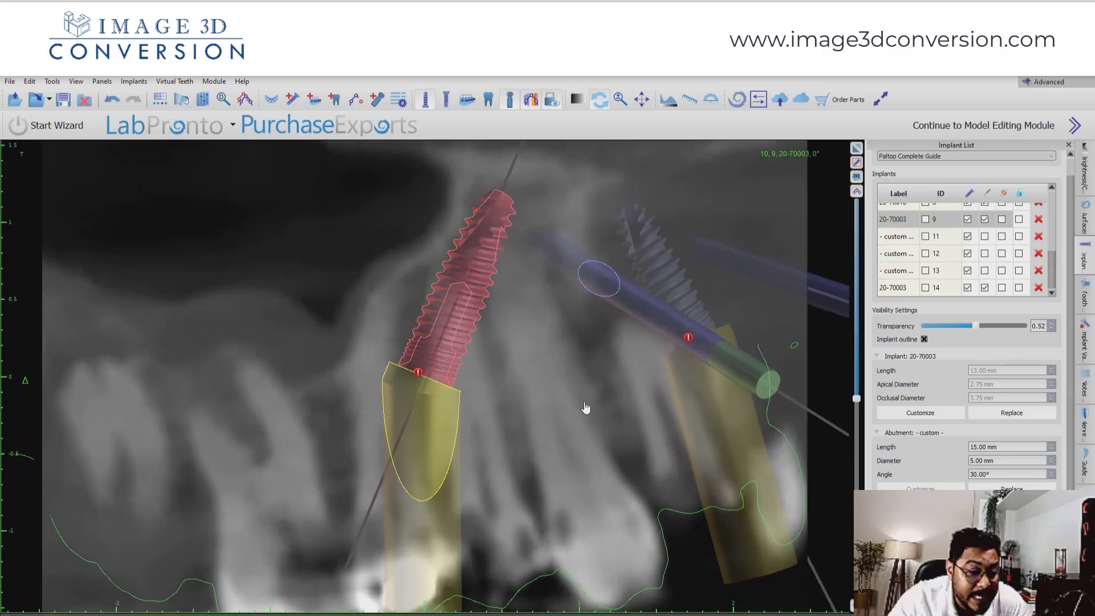
click(856, 148)
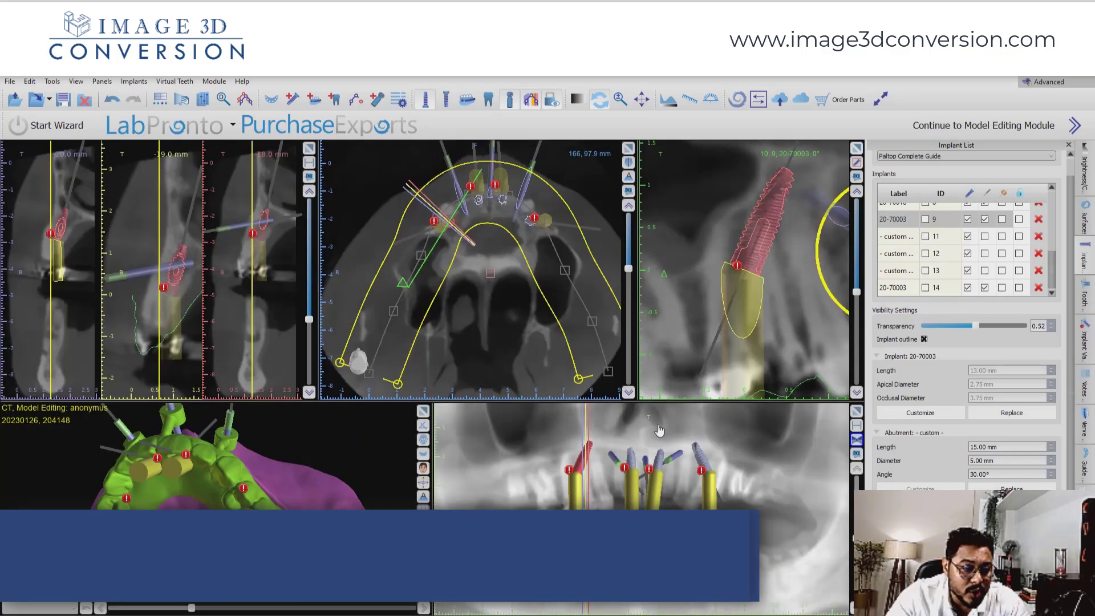
Step: Inspect the implants close up in the panoramic view and check implant 9 against the bone in the enlarged cross-sections
right_drag(540, 596, 541, 566)
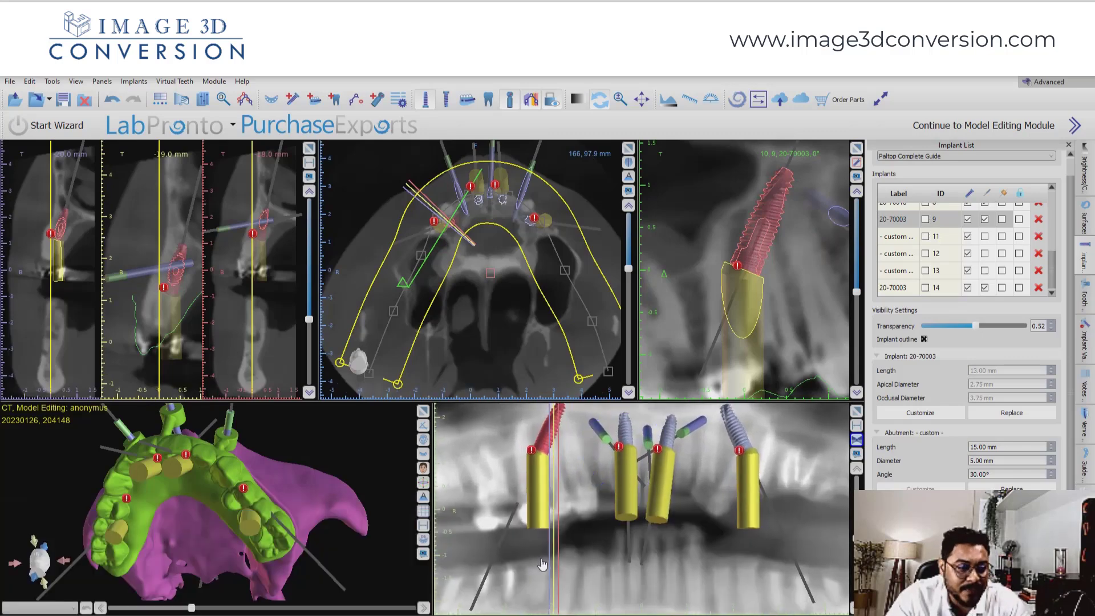
scroll(539, 570, up, 2)
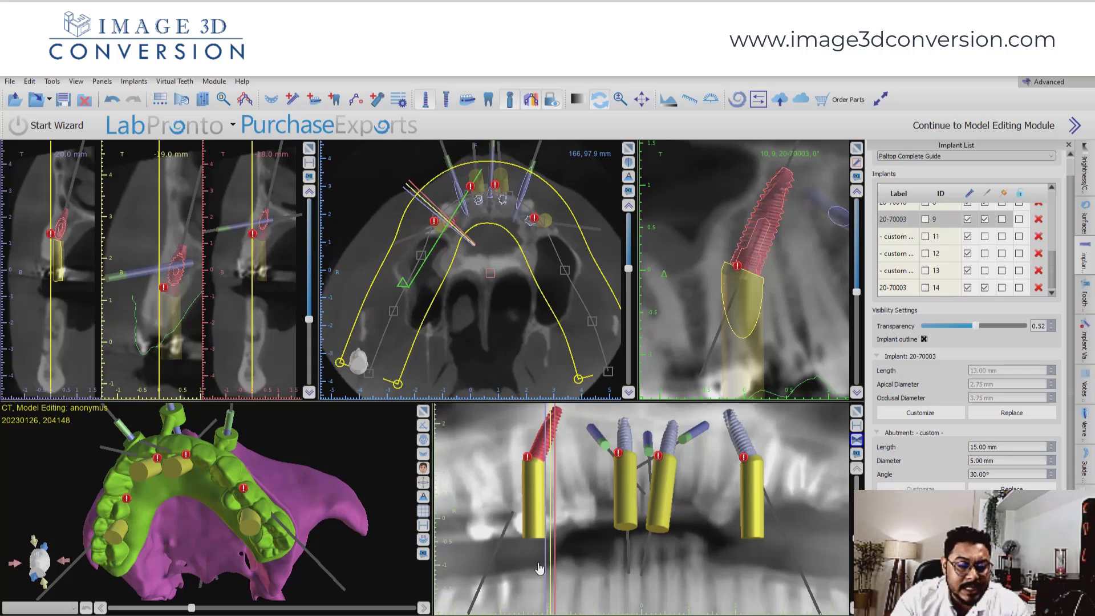
scroll(539, 567, up, 3)
click(308, 148)
right_drag(409, 552, 404, 541)
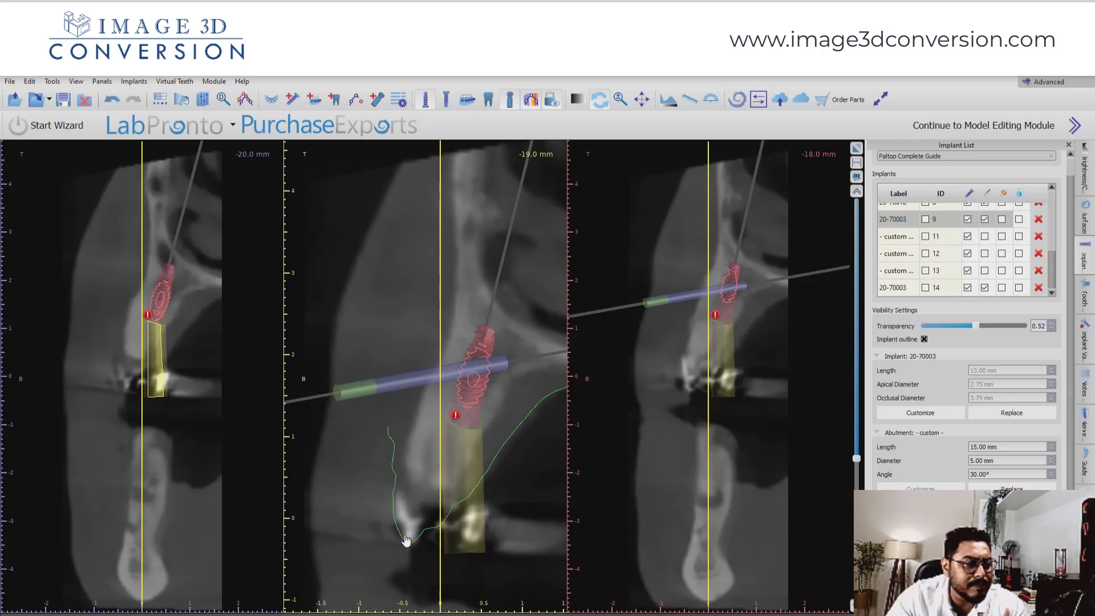
click(445, 502)
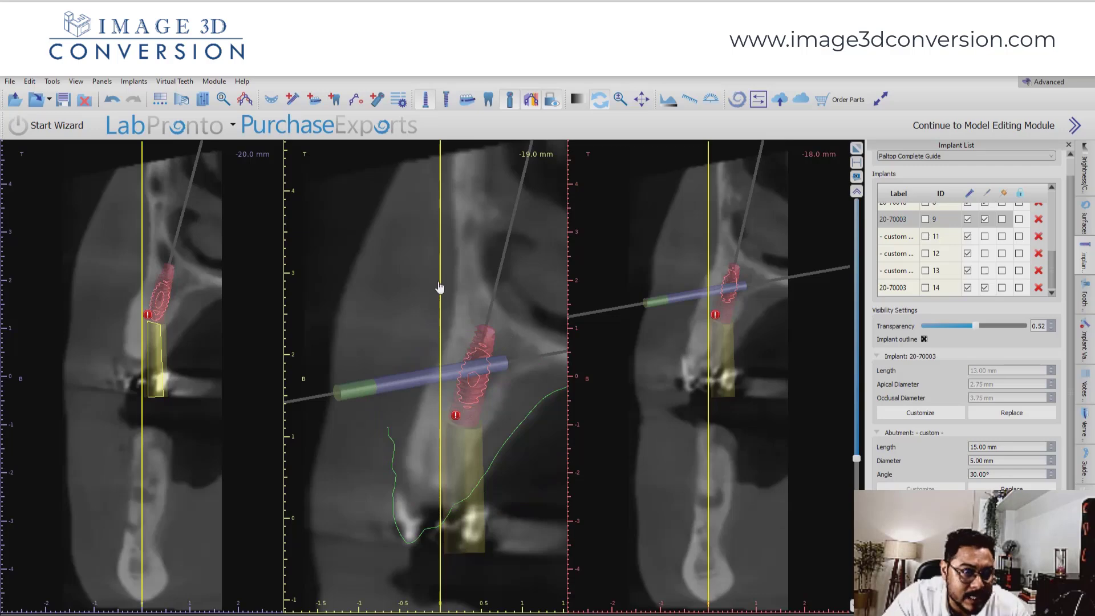
click(855, 148)
Step: Examine the bone around implant 9 by rotating the enlarged tangential slice about the implant's axis
click(855, 149)
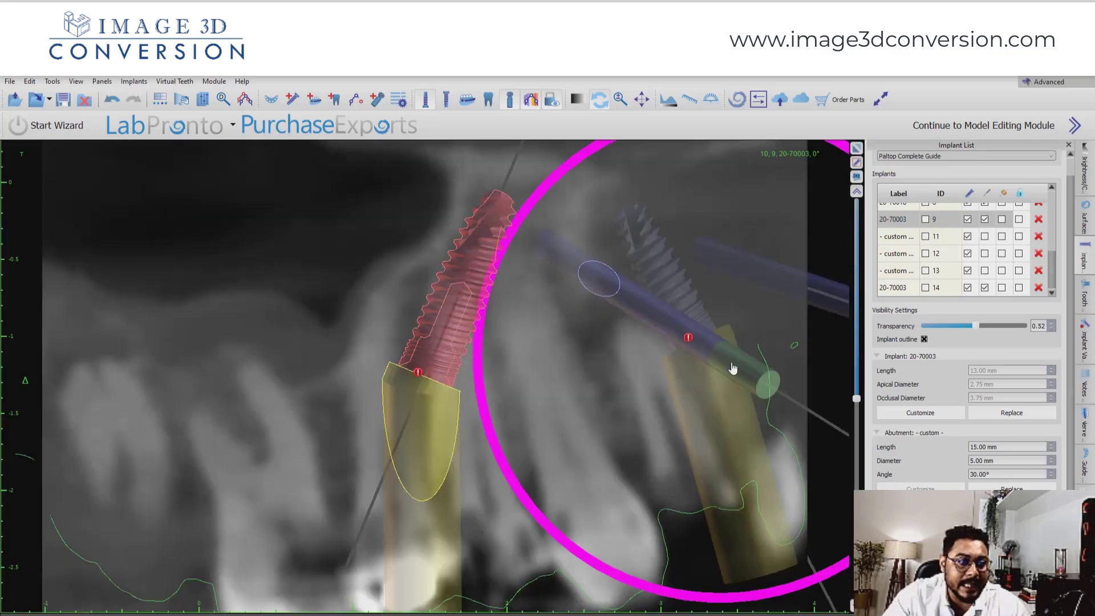
right_drag(733, 369, 611, 439)
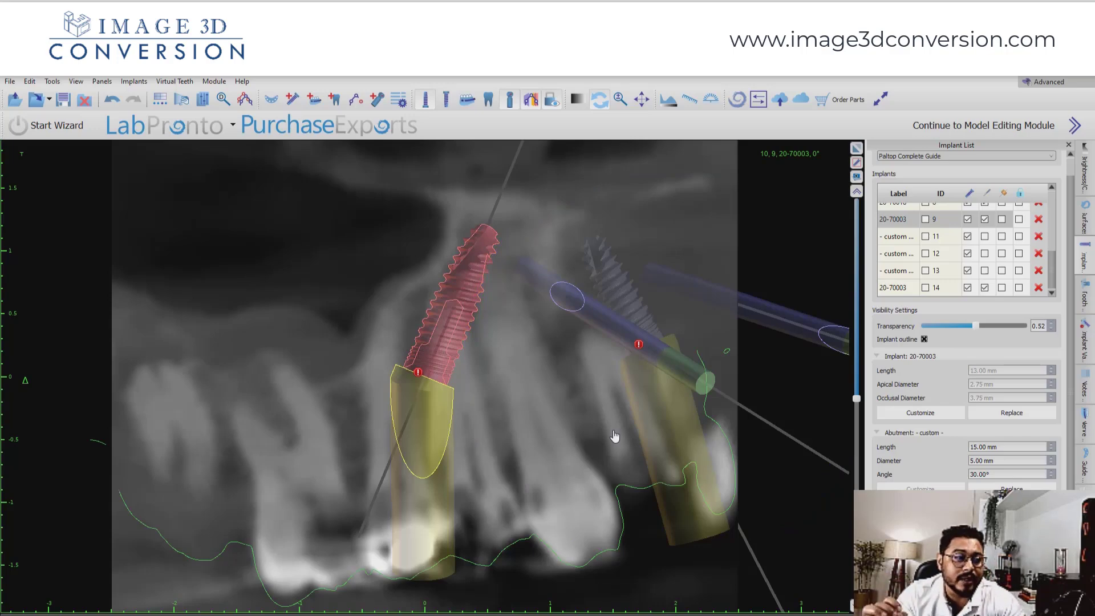
scroll(594, 511, up, 10)
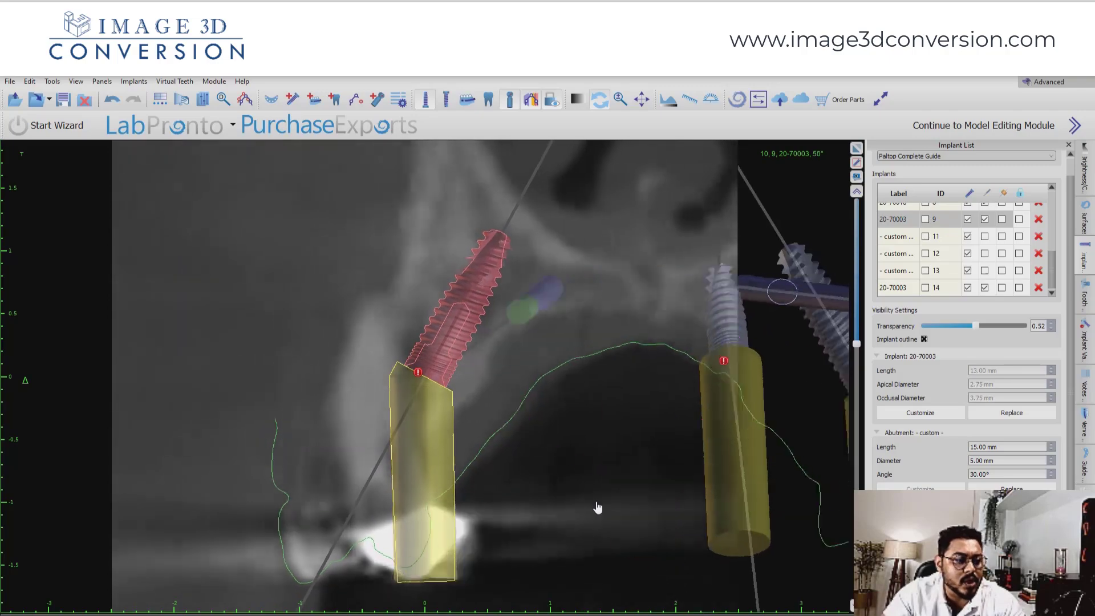
scroll(597, 507, down, 11)
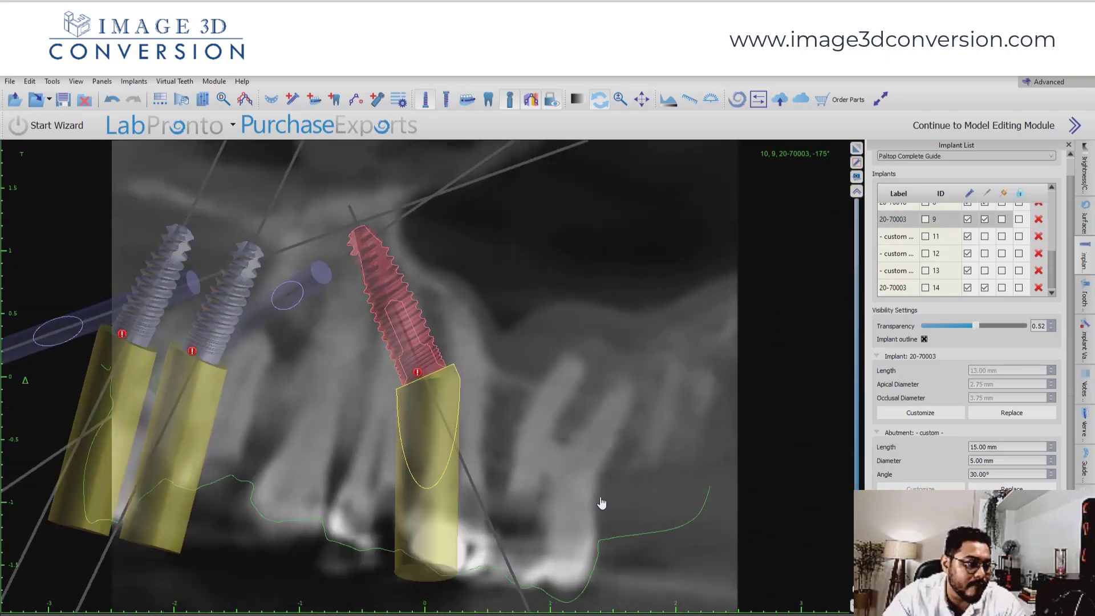
scroll(602, 503, down, 2)
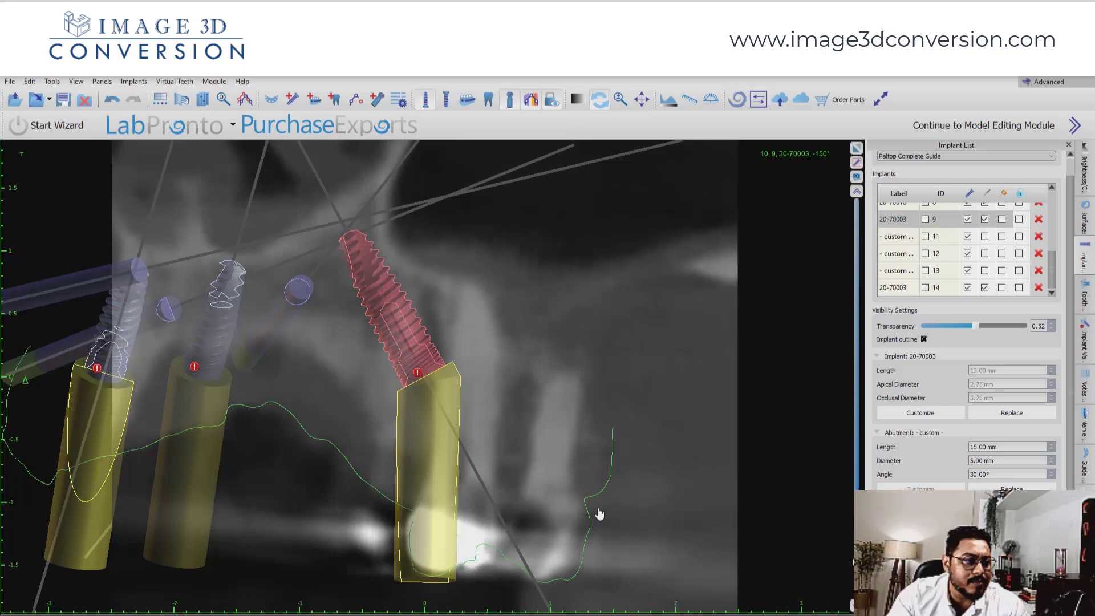
scroll(664, 512, up, 3)
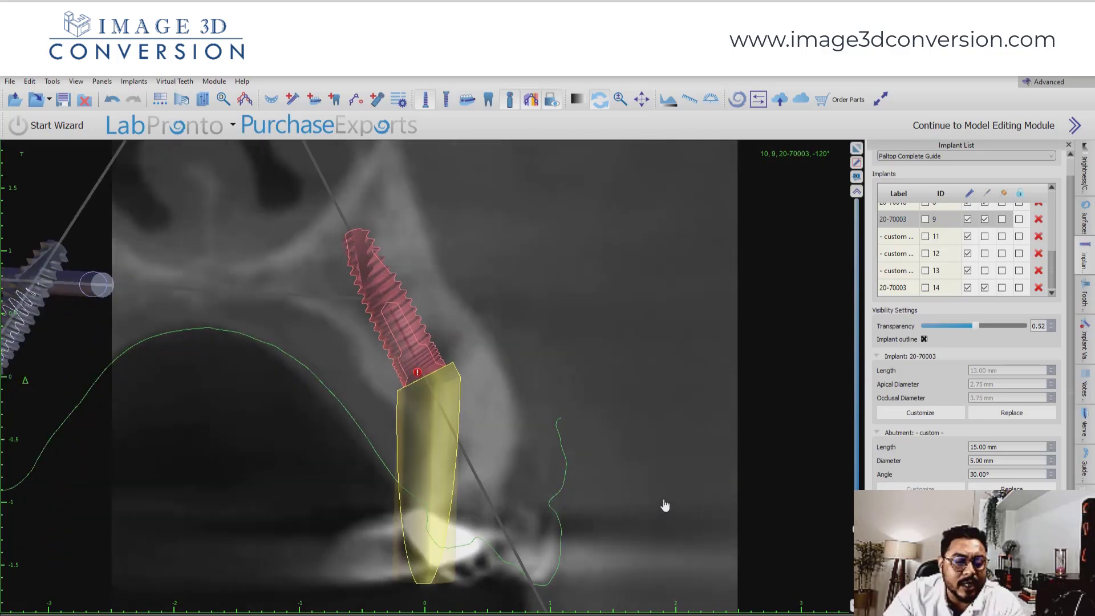
scroll(664, 505, down, 6)
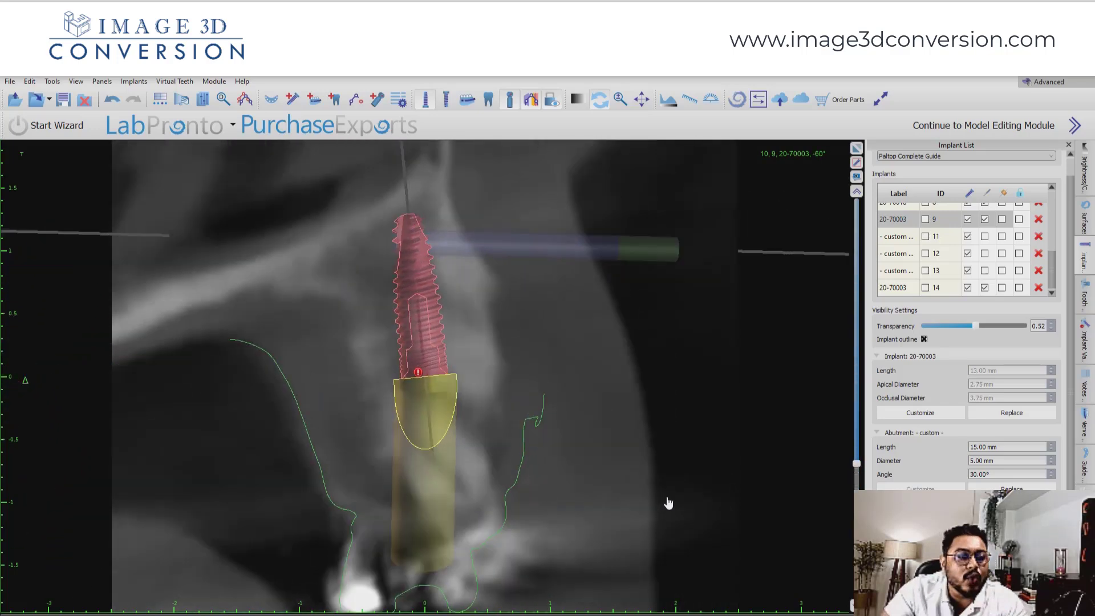
scroll(668, 503, down, 8)
click(856, 148)
Step: Examine where the abutments emerge through the teeth of the guide in the enlarged 3D model, seen from the occlusal side
click(420, 410)
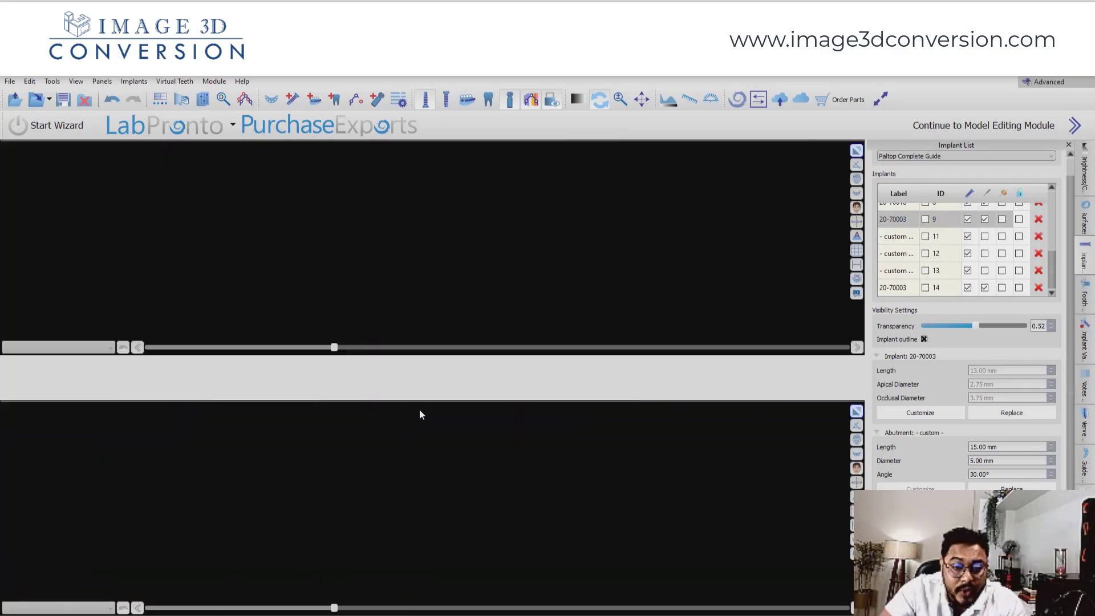
drag(420, 564, 374, 515)
drag(271, 509, 440, 492)
click(311, 227)
drag(515, 506, 469, 515)
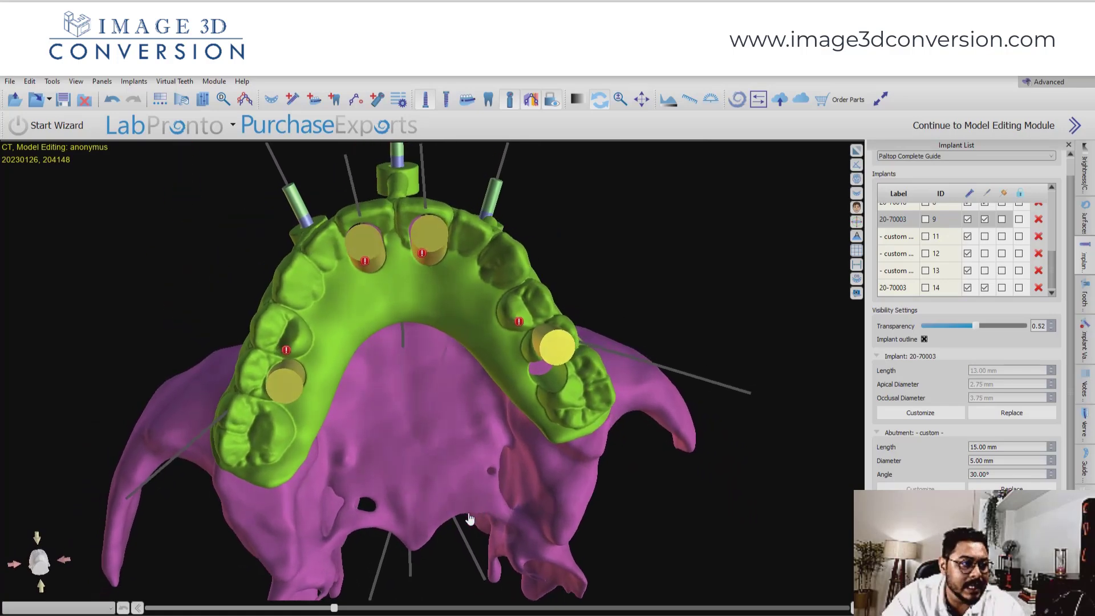
scroll(469, 518, up, 3)
scroll(471, 519, down, 2)
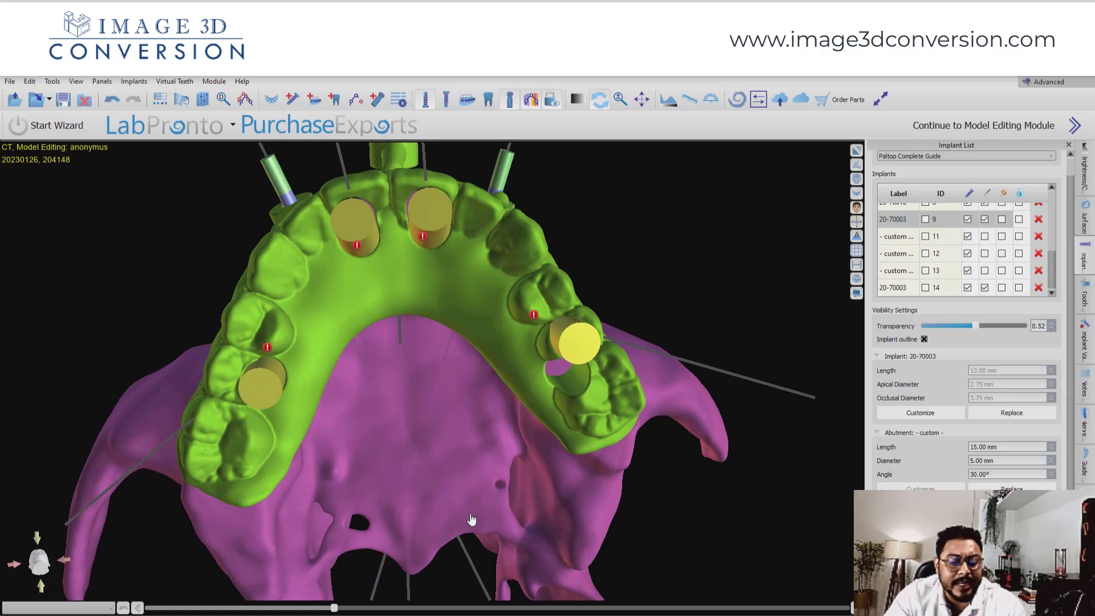
drag(473, 520, 468, 498)
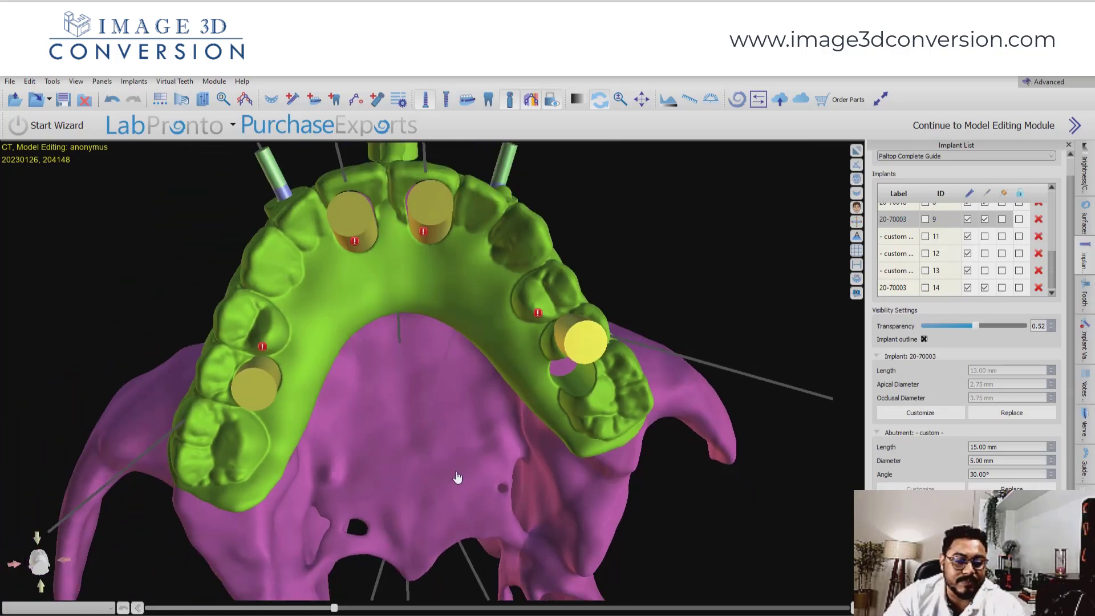
drag(410, 484, 414, 490)
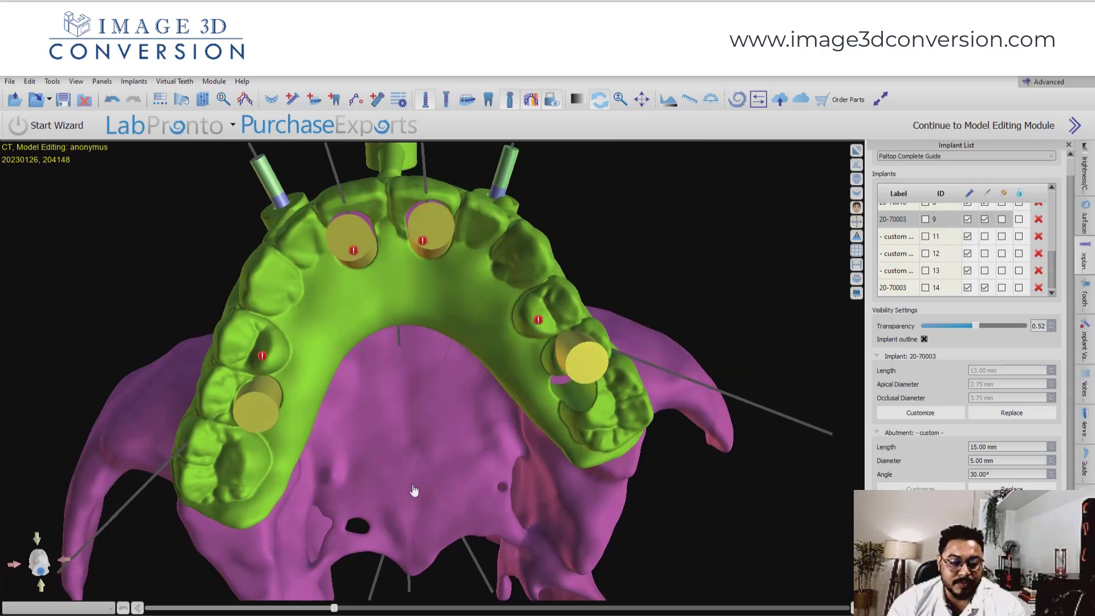
scroll(460, 504, up, 4)
scroll(459, 504, down, 3)
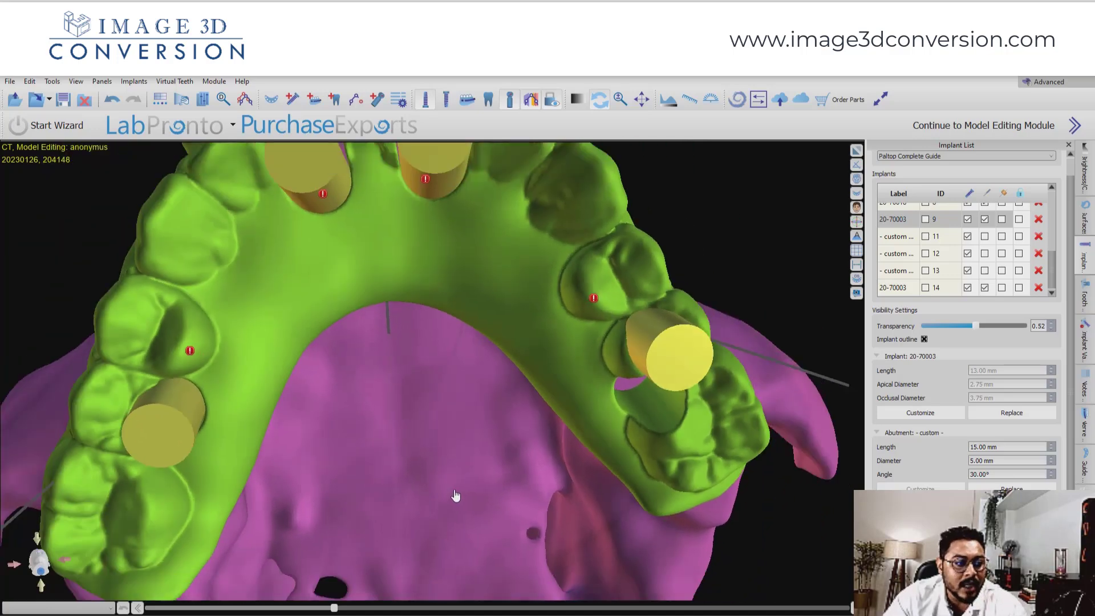
drag(707, 226, 710, 260)
click(857, 151)
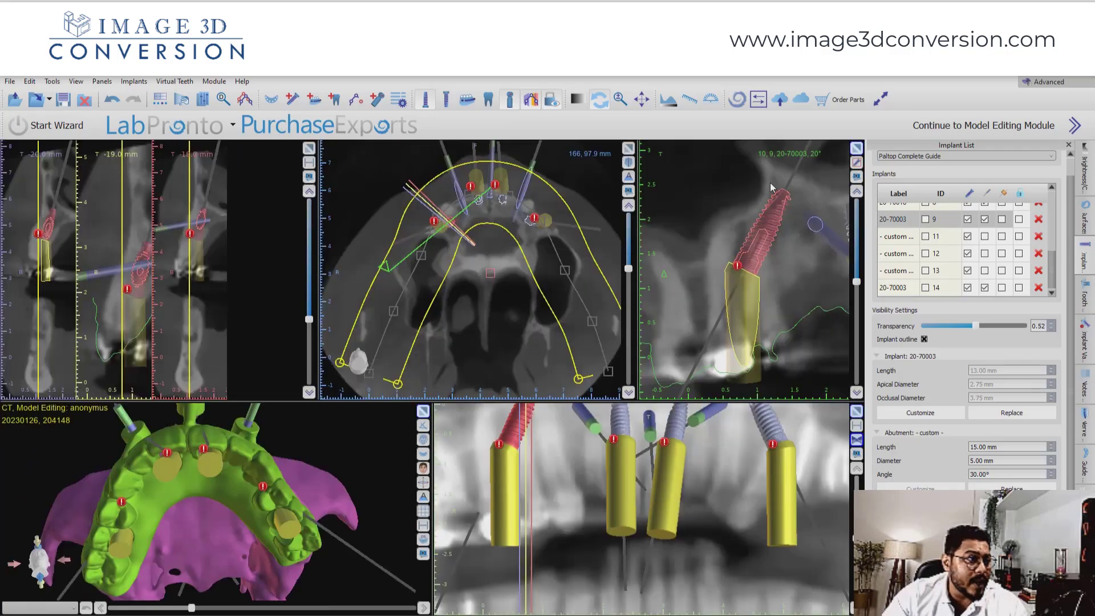
Step: Switch the view layout to MPR and enlarge the coronal slice showing the two angled posterior implants
click(166, 96)
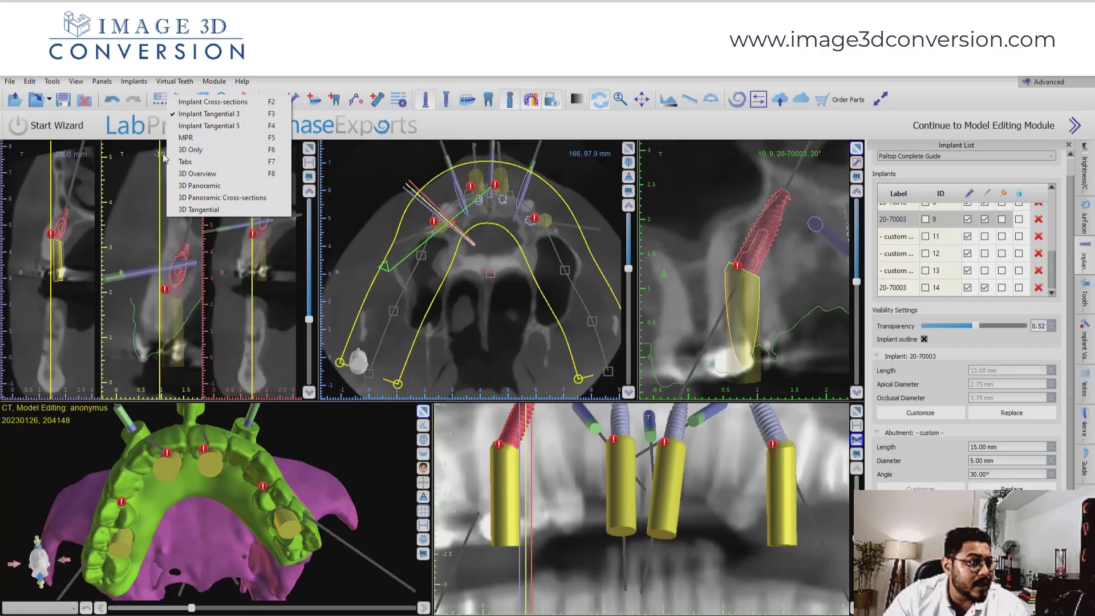
click(178, 137)
scroll(621, 326, up, 2)
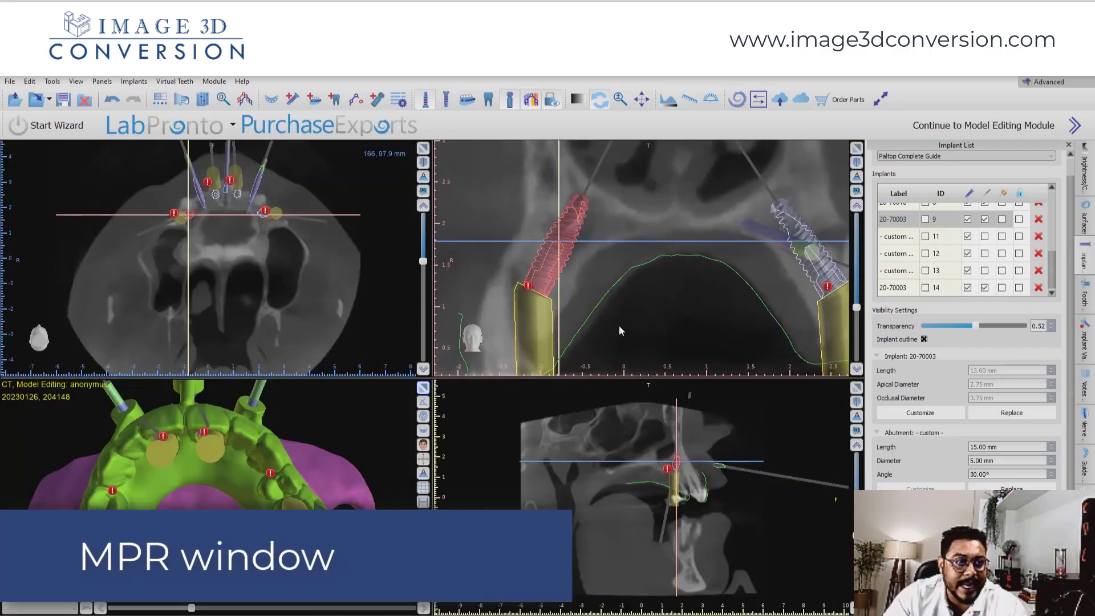
click(856, 148)
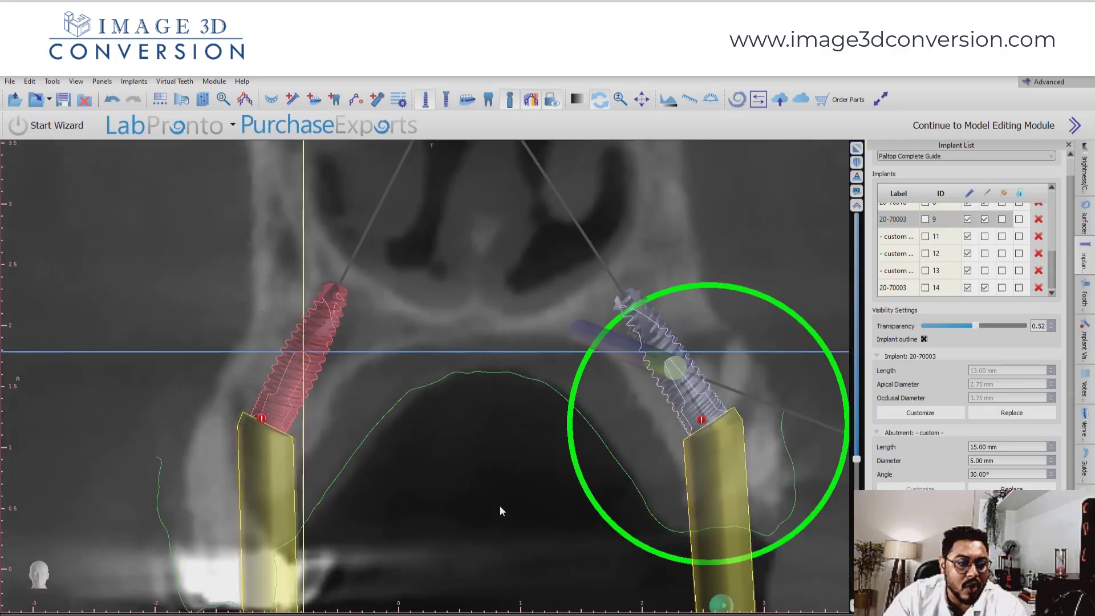
scroll(500, 504, down, 1)
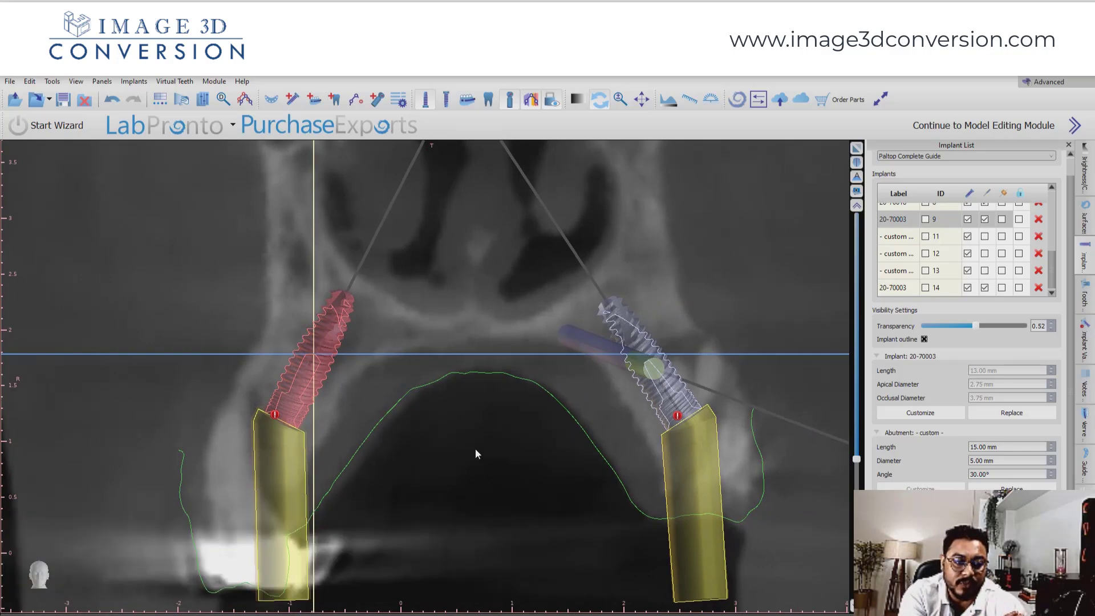
drag(468, 453, 469, 452)
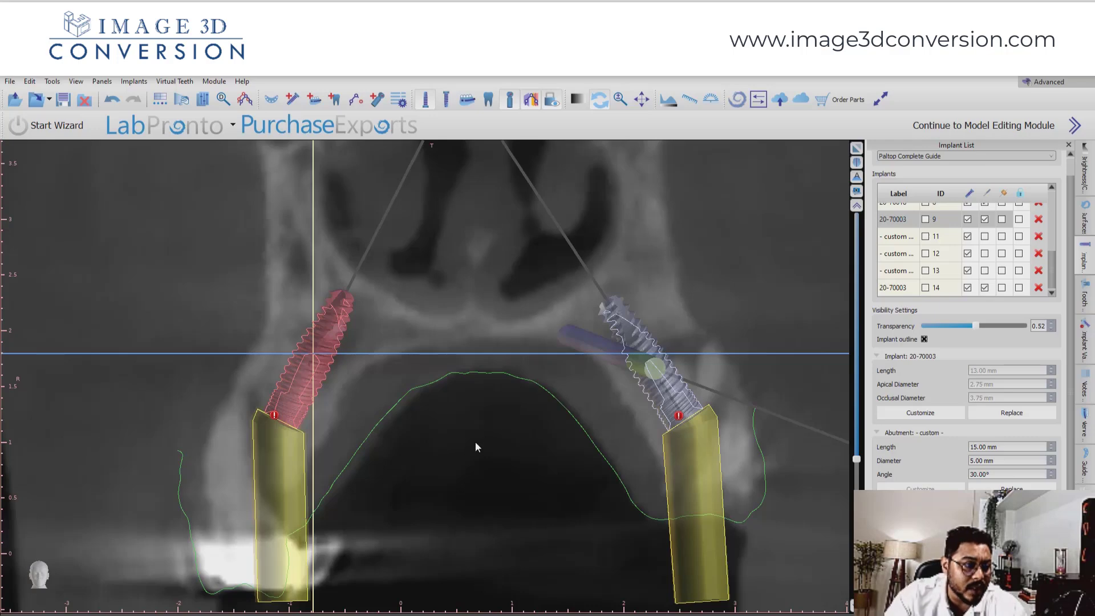
Step: Check the two angled posterior implants and their abutments against the surrounding bone in the enlarged coronal slice
click(290, 351)
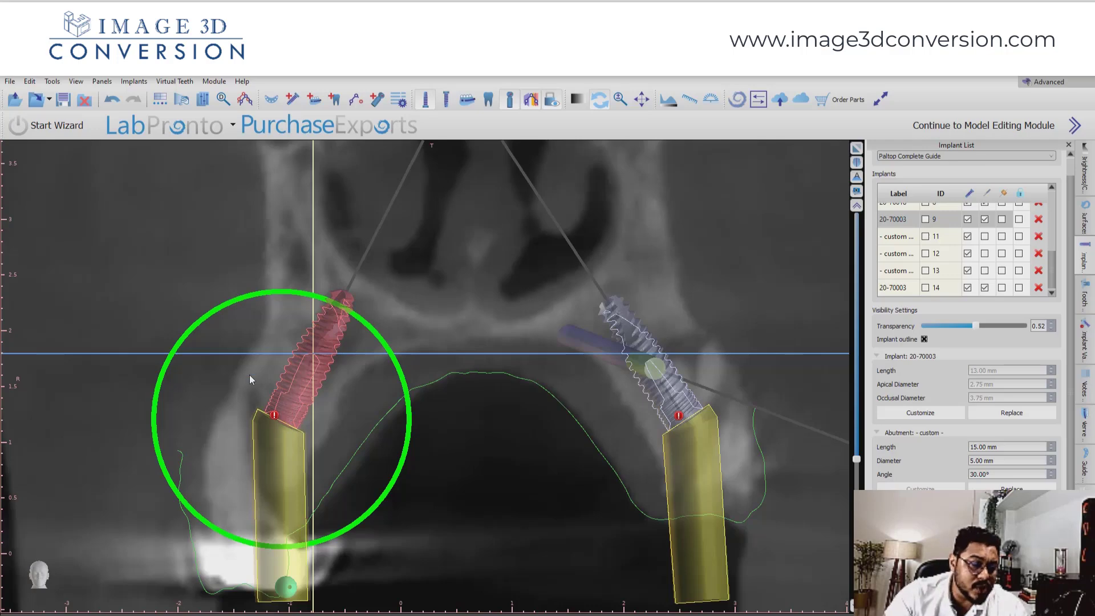
right_click(313, 366)
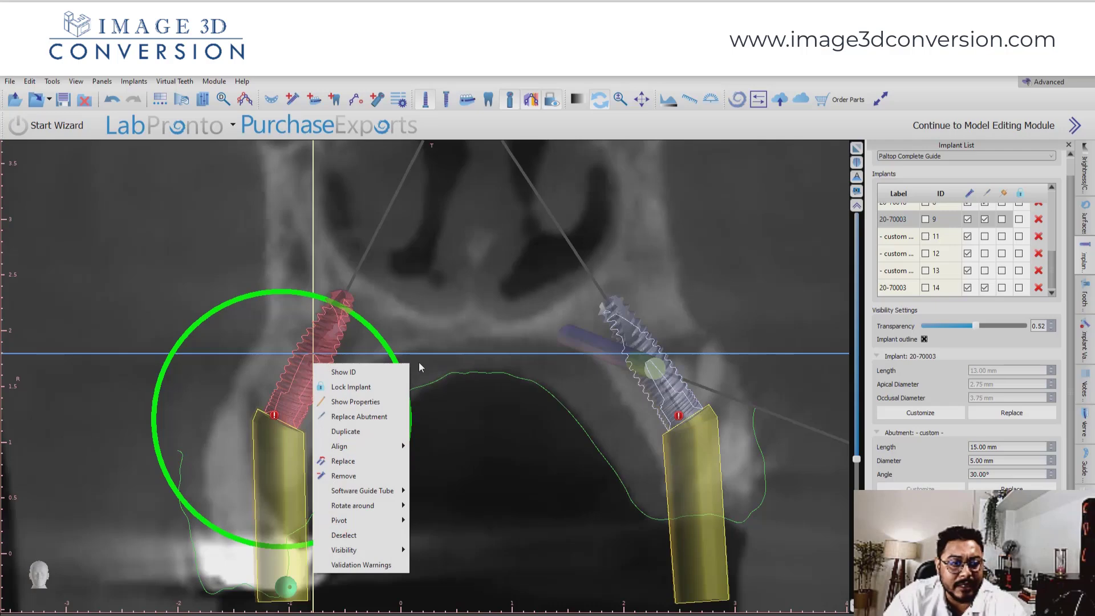
click(629, 341)
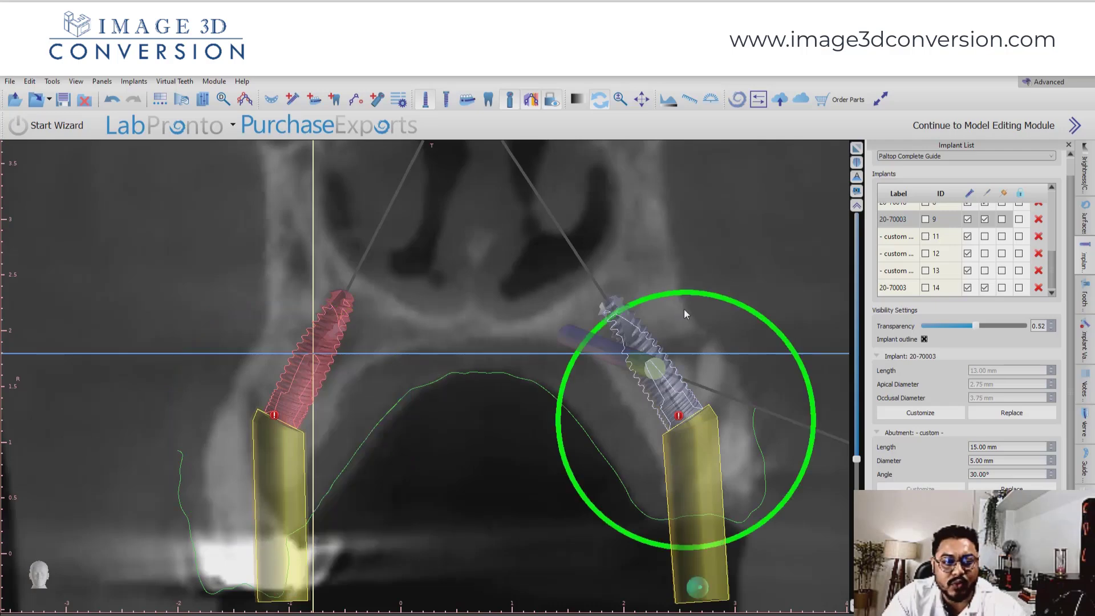
right_drag(429, 307, 437, 337)
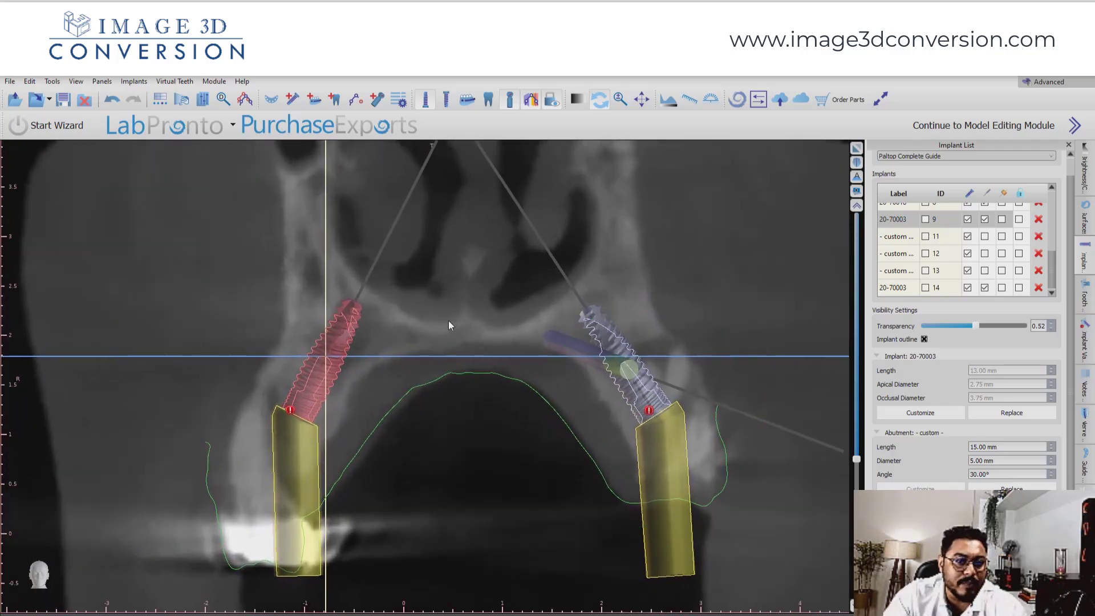
Step: Restore the coronal slice to its normal size and switch the view layout to Implant Tangential 3
click(858, 148)
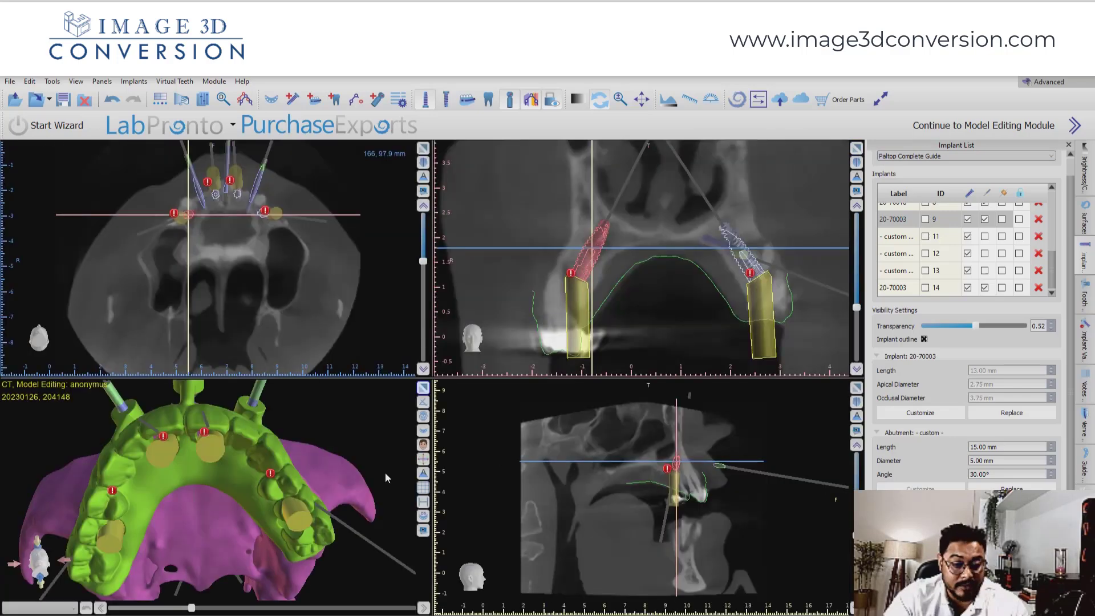
drag(385, 473, 332, 426)
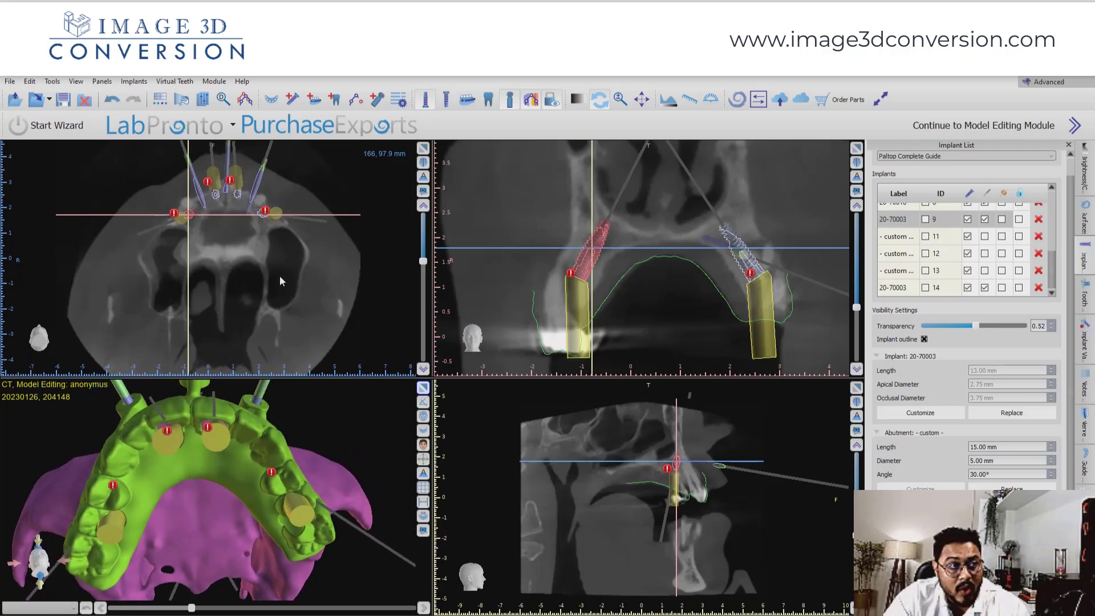
click(160, 100)
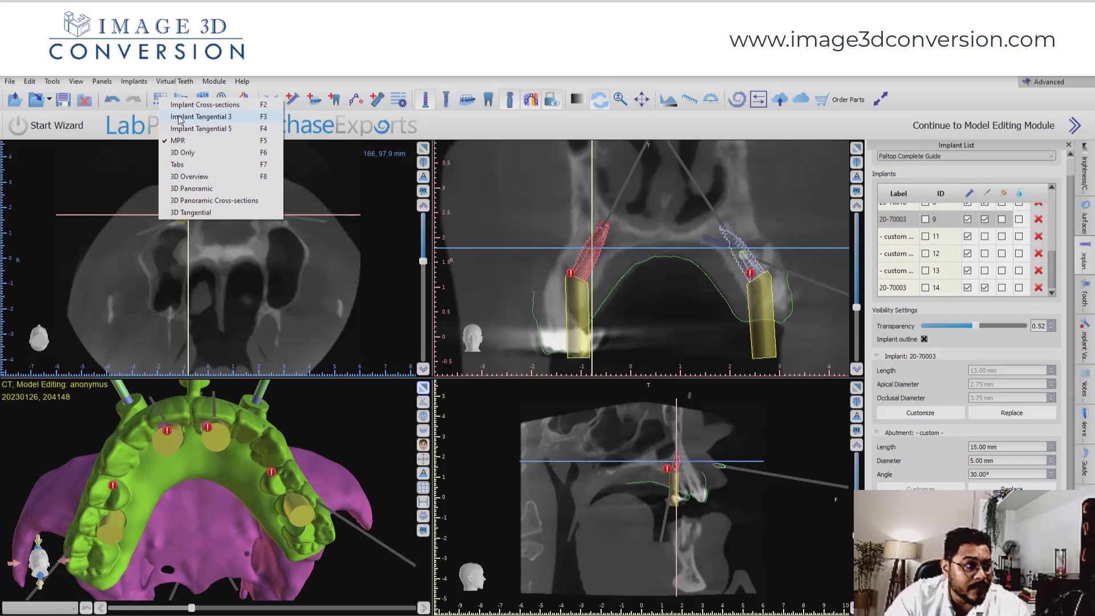
click(179, 117)
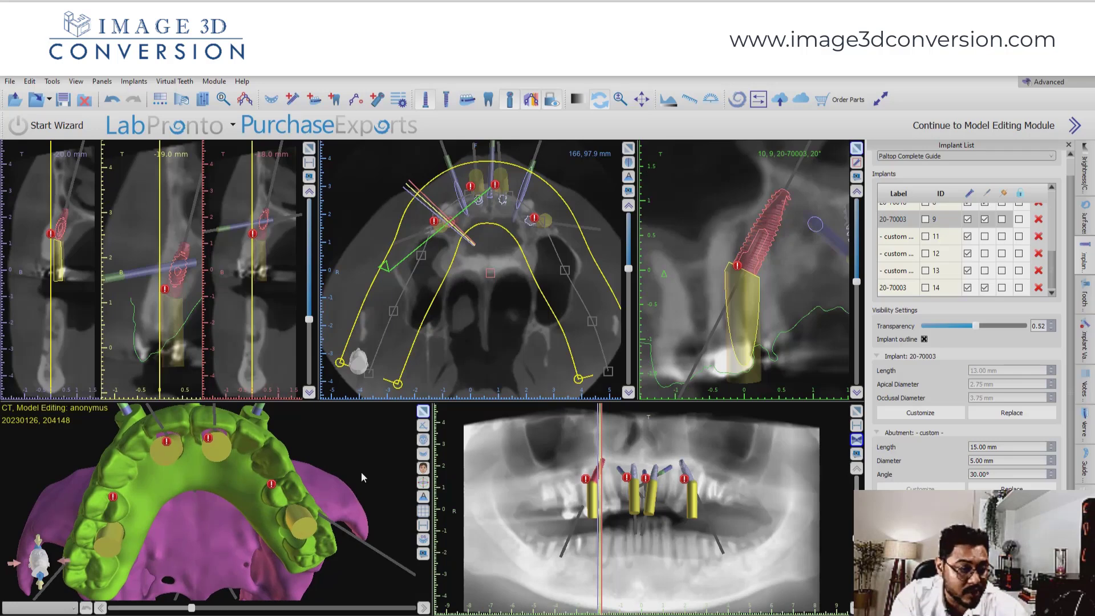
click(279, 472)
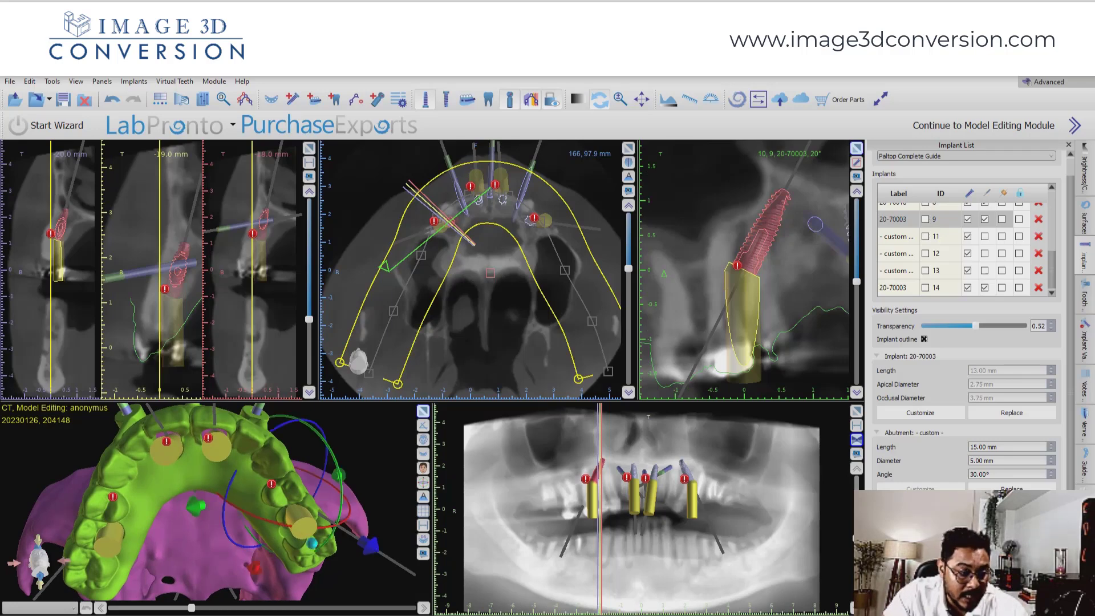
Step: Switch to the browser and go from the Image 3D Conversion workshops page to the site's home page
mouse_move(290, 613)
click(293, 594)
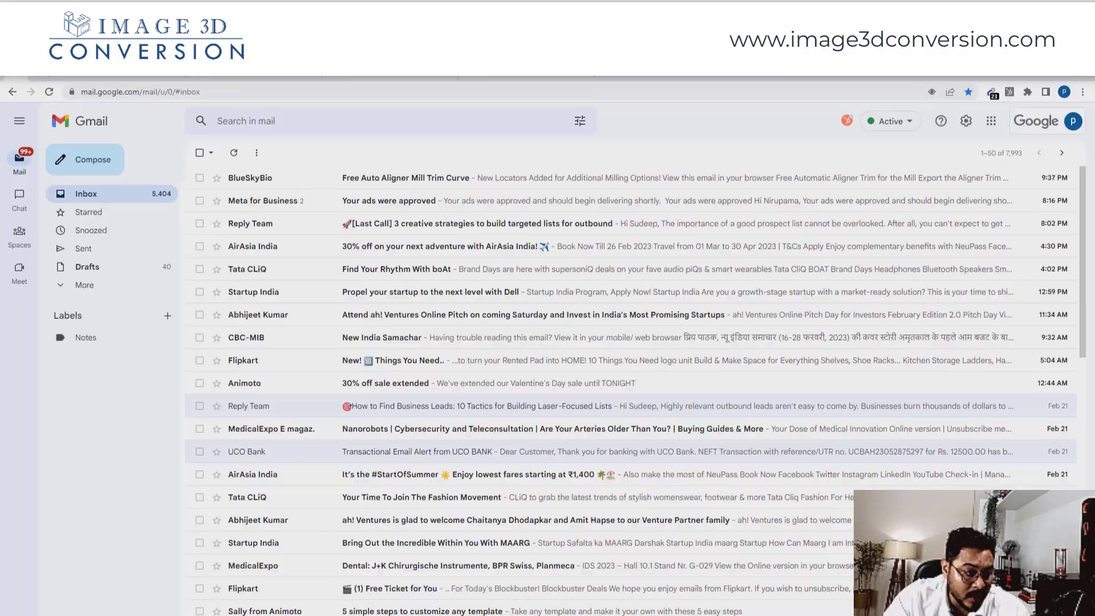
click(277, 77)
click(117, 77)
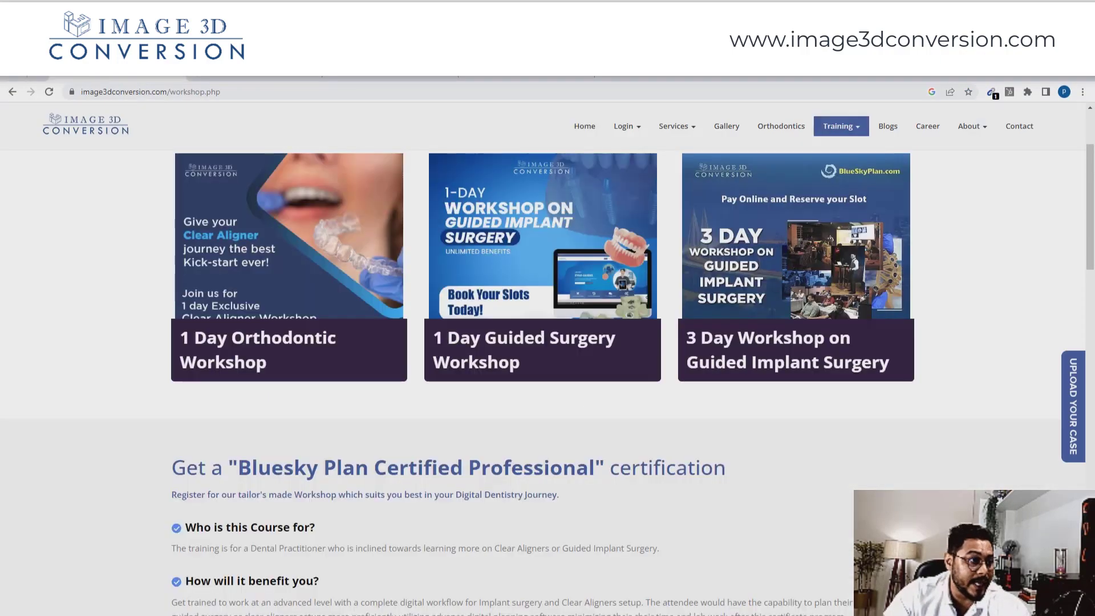
scroll(248, 503, up, 3)
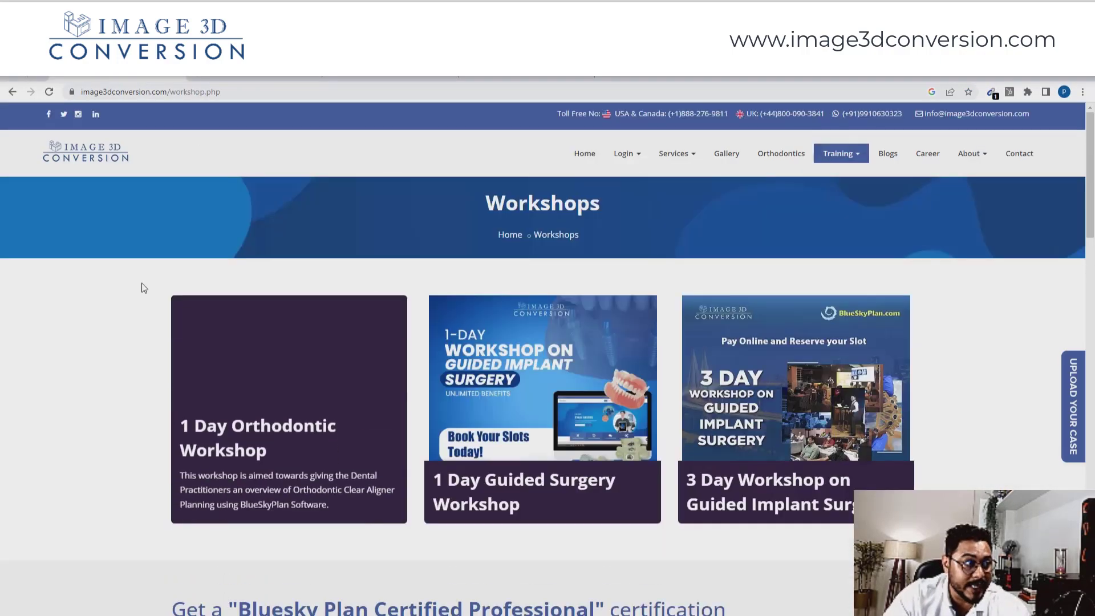
click(93, 164)
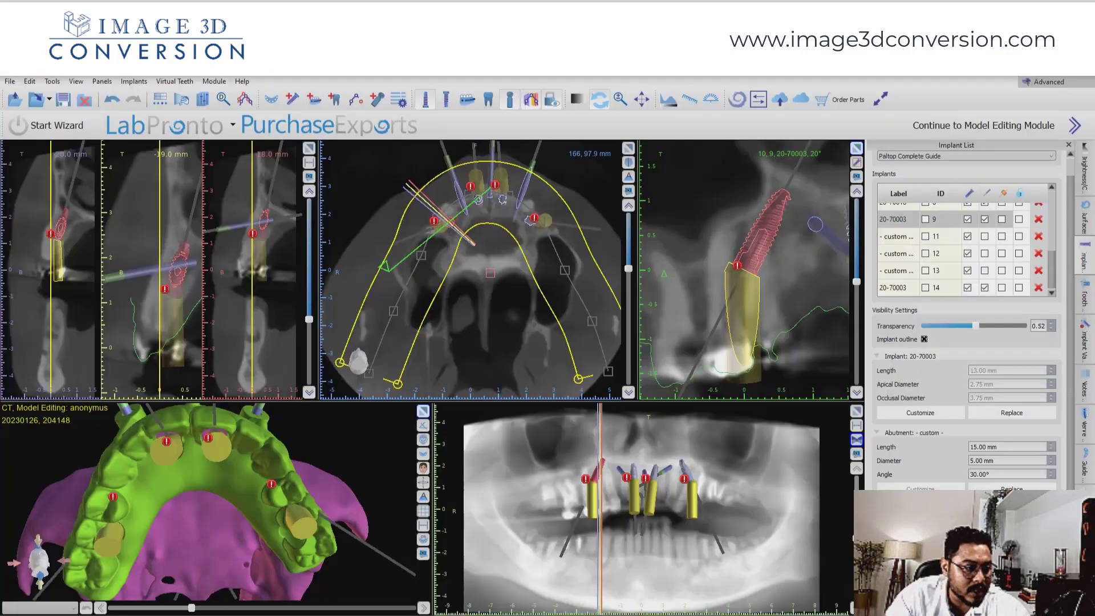
Step: Return to the implant plan and inspect the implants in the panoramic view and implant 9 in the rotated tangential slice
drag(380, 517, 360, 529)
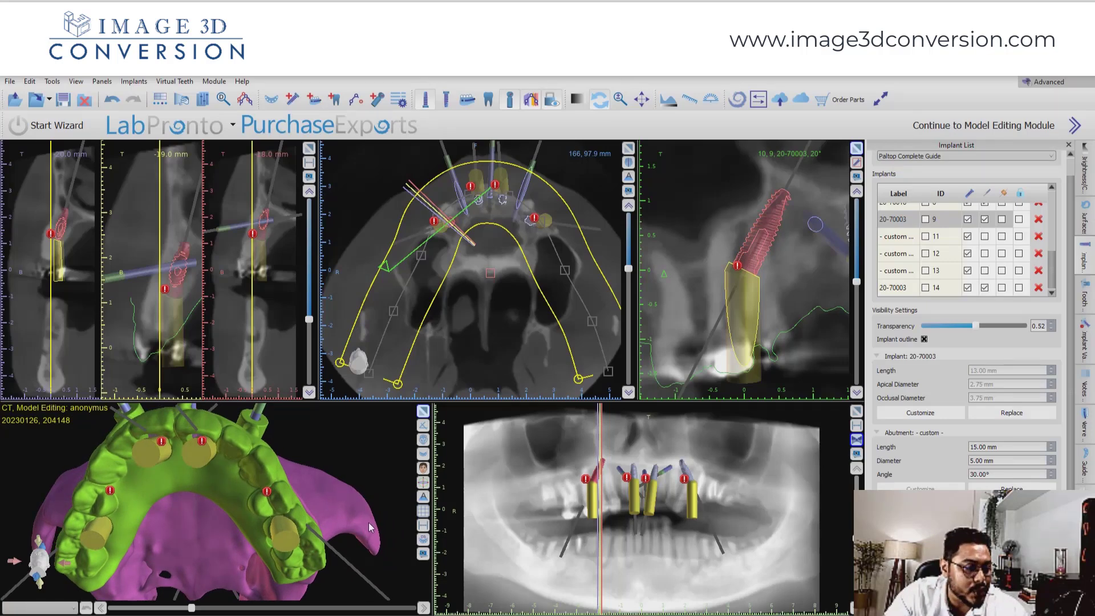
mouse_move(374, 615)
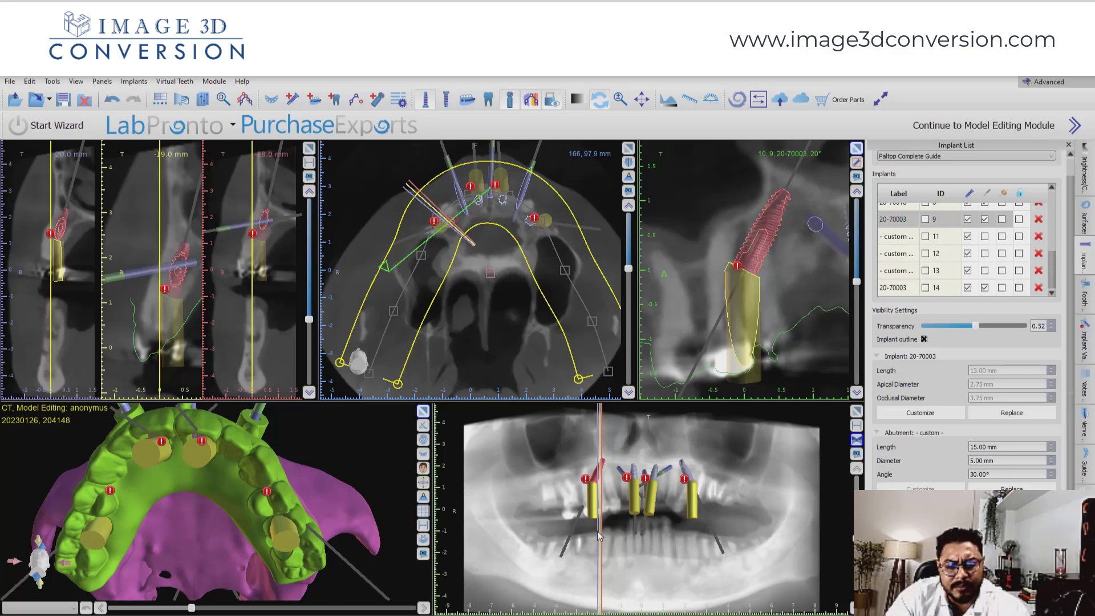
scroll(545, 568, up, 3)
scroll(545, 569, down, 1)
mouse_move(174, 333)
scroll(176, 334, up, 1)
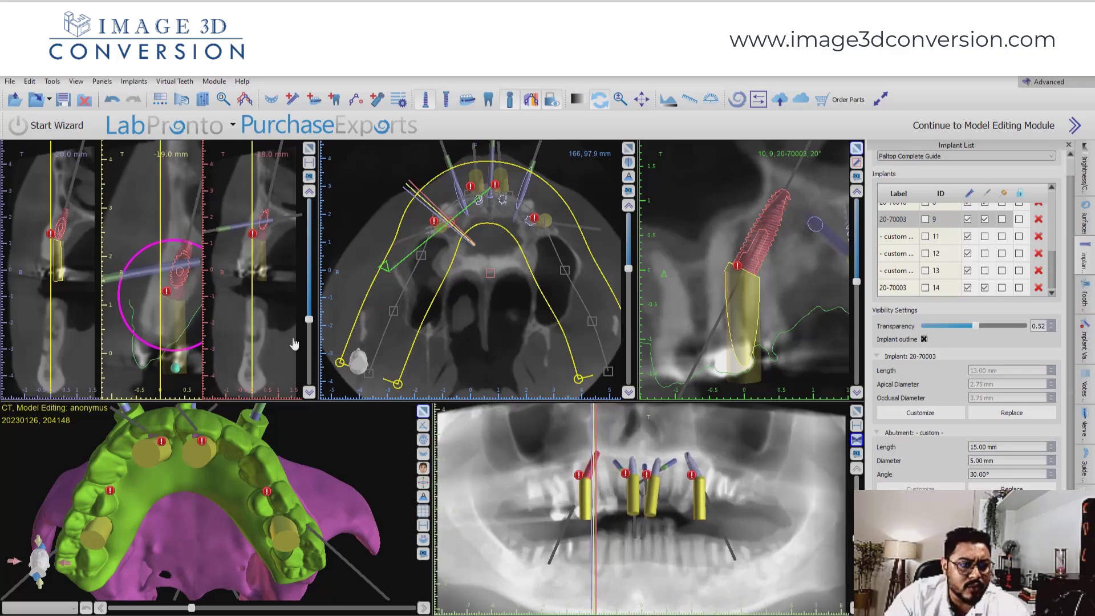
scroll(661, 324, up, 7)
Step: Examine the abutment positions on the surgical guide by tilting the 3D model seen from the occlusal side
drag(183, 502, 373, 457)
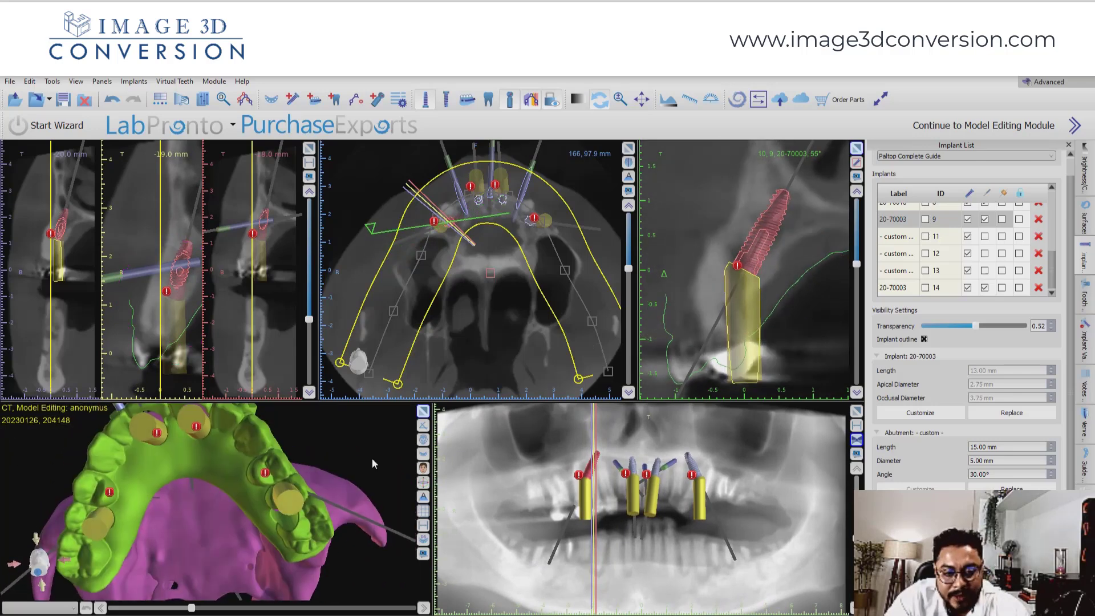
scroll(375, 456, down, 2)
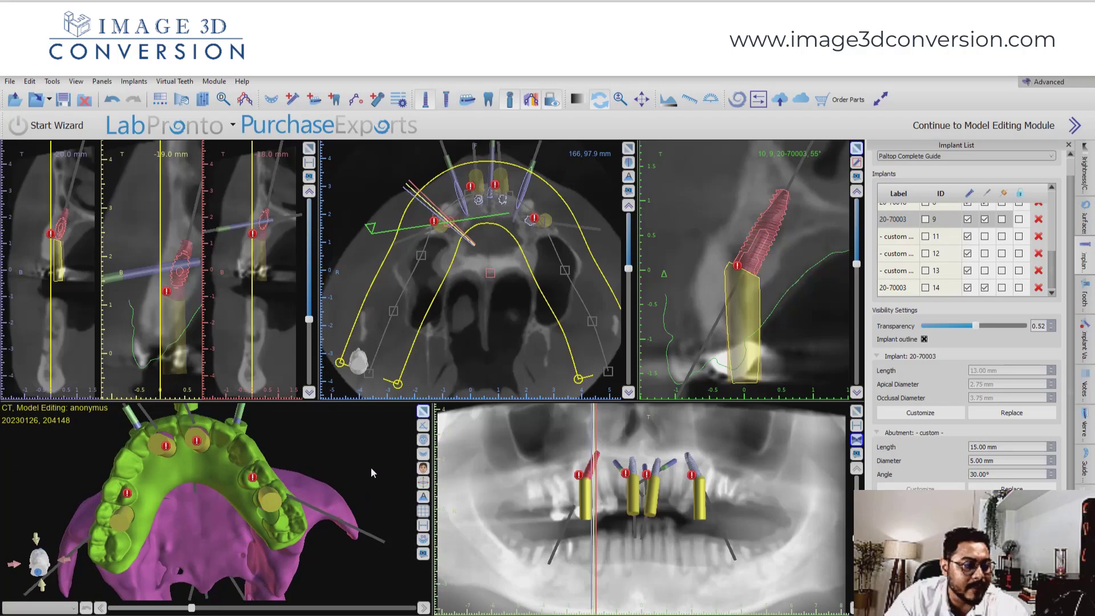
scroll(371, 467, up, 3)
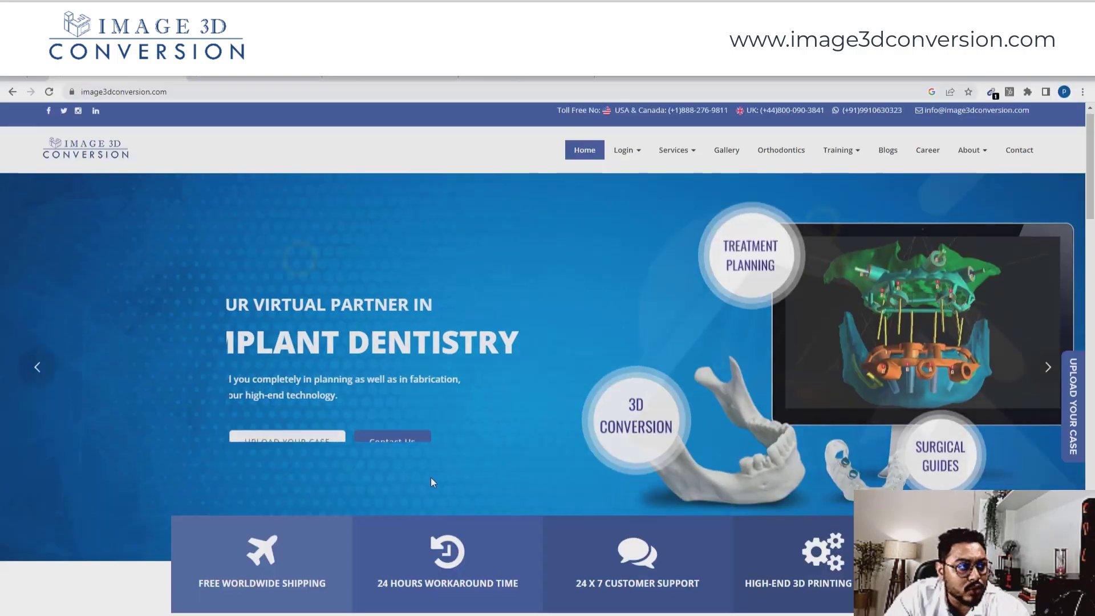
Step: Switch to the browser and look through the Image 3D Conversion home page down to its guide services
scroll(430, 477, down, 10)
scroll(431, 478, up, 15)
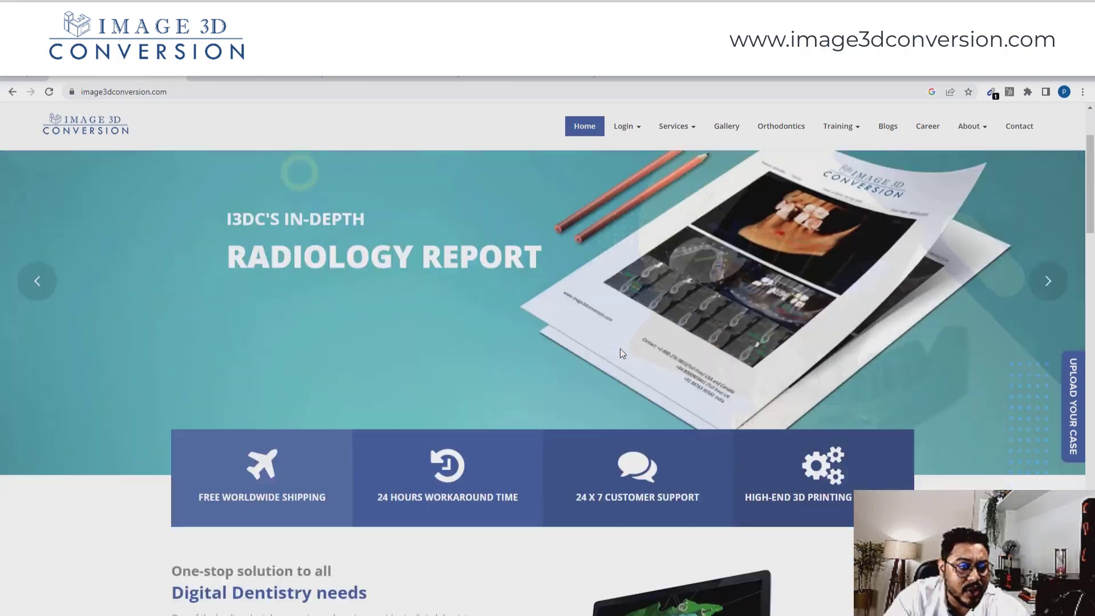
scroll(621, 349, down, 15)
scroll(621, 350, up, 7)
scroll(620, 350, up, 7)
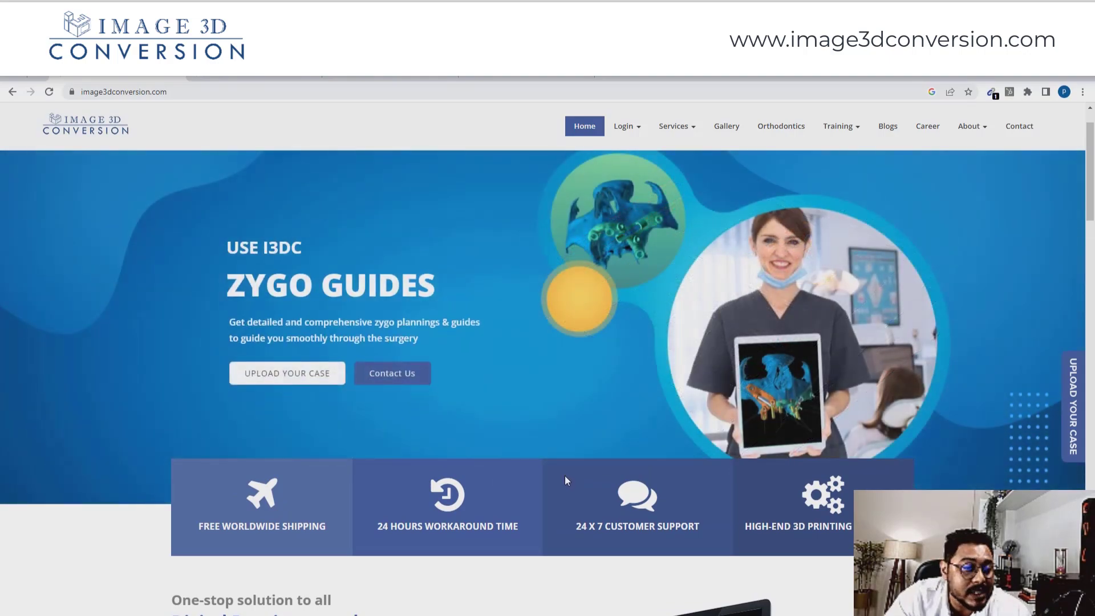
scroll(591, 465, down, 15)
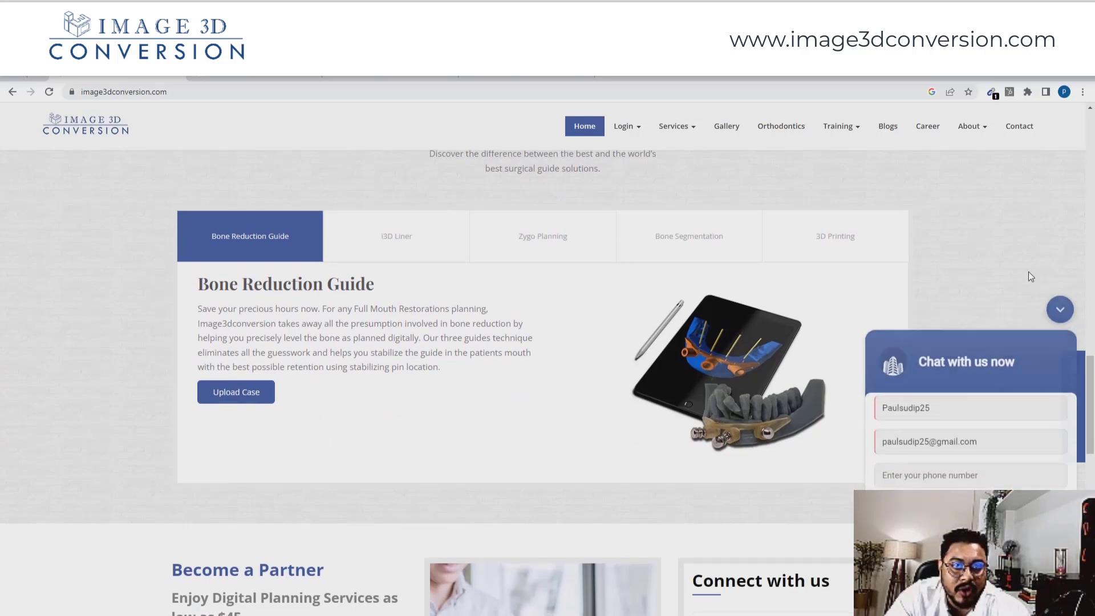
Step: Collapse the chat window and look over the provisional plan banner and service highlights on the home page
click(1061, 289)
scroll(818, 223, up, 8)
scroll(818, 222, up, 10)
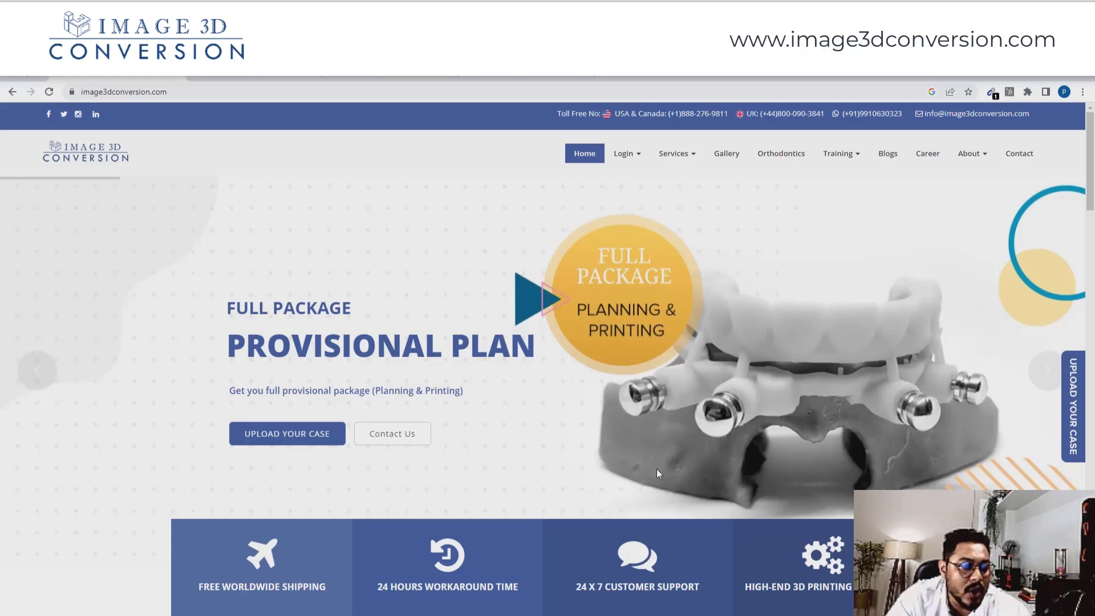
scroll(551, 498, down, 5)
scroll(550, 497, down, 2)
scroll(550, 499, up, 4)
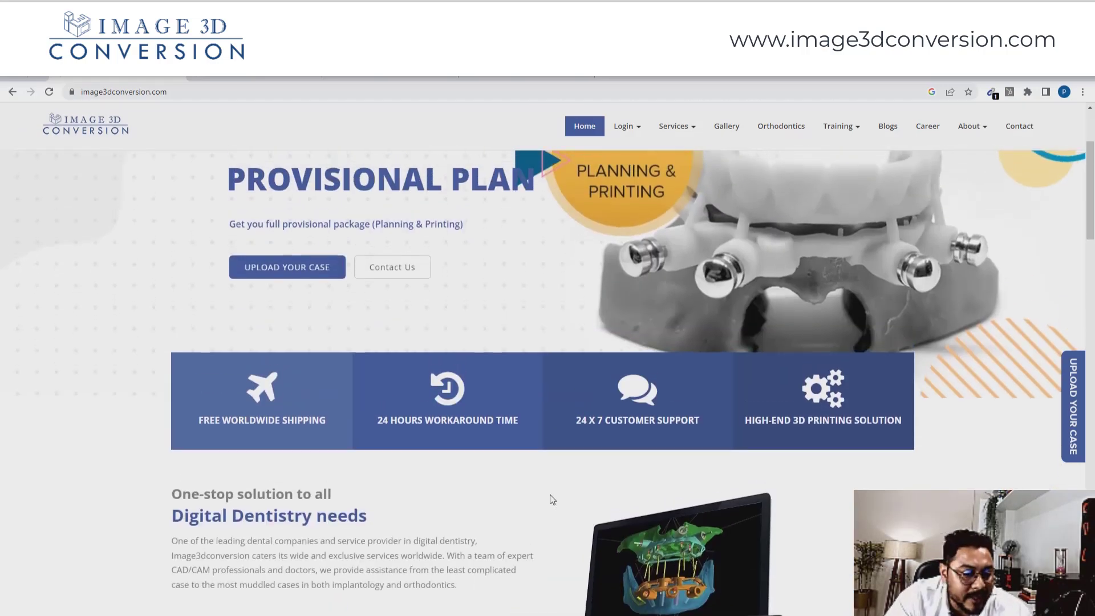
scroll(550, 497, up, 3)
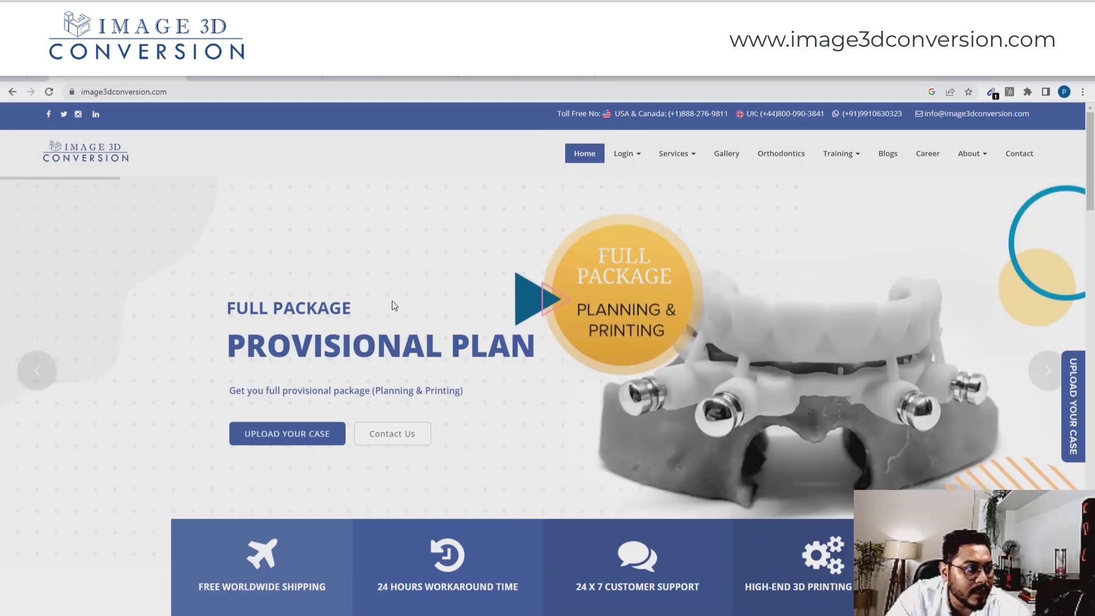